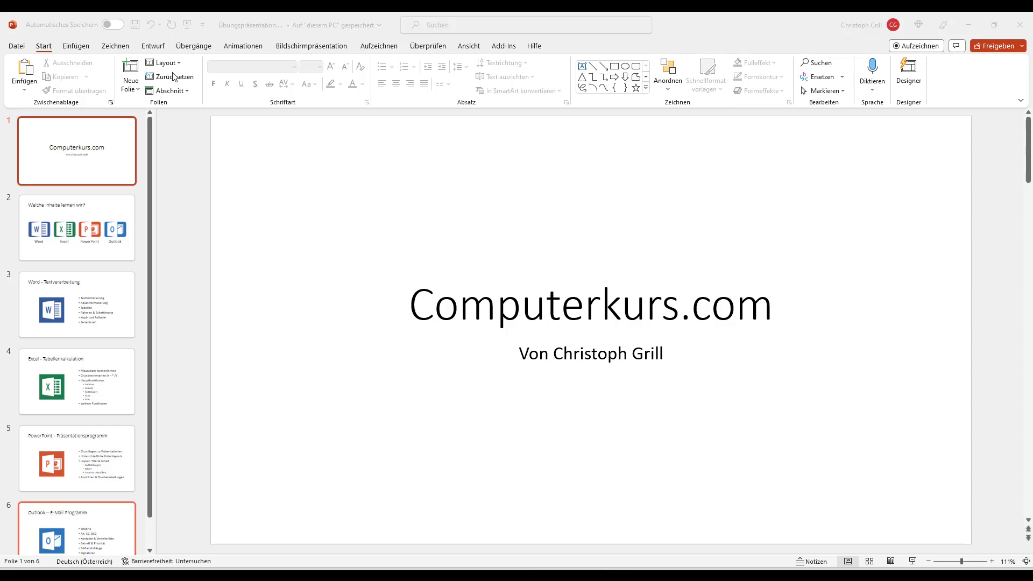
# Step: Switch to the Einfügen ribbon tab on the 'Computerkurs.com' presentation
pyautogui.click(75, 47)
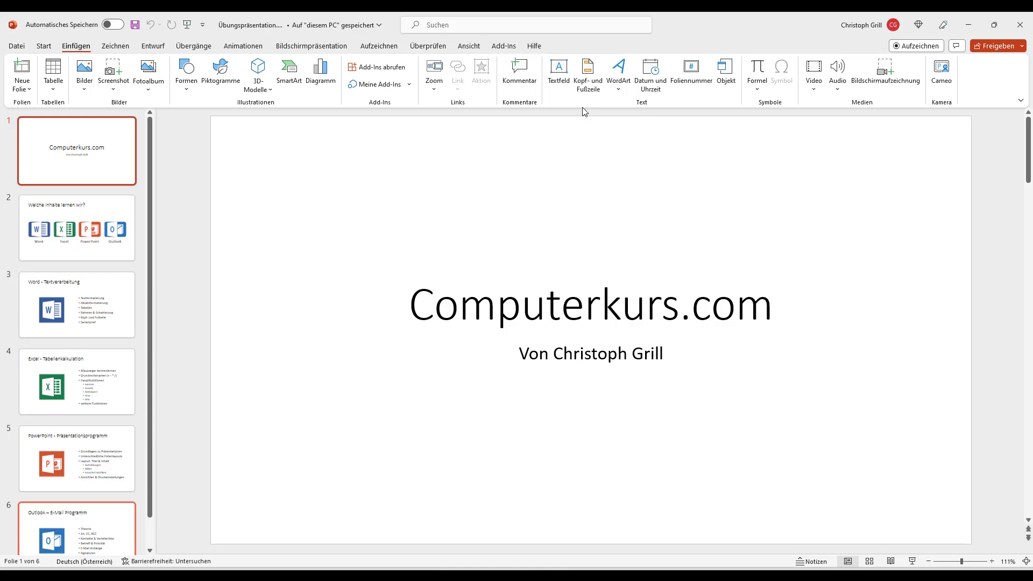
# Step: Bring up the Kopf- und Fußzeile dialog, closing and reopening it until it stays open
pyautogui.click(588, 75)
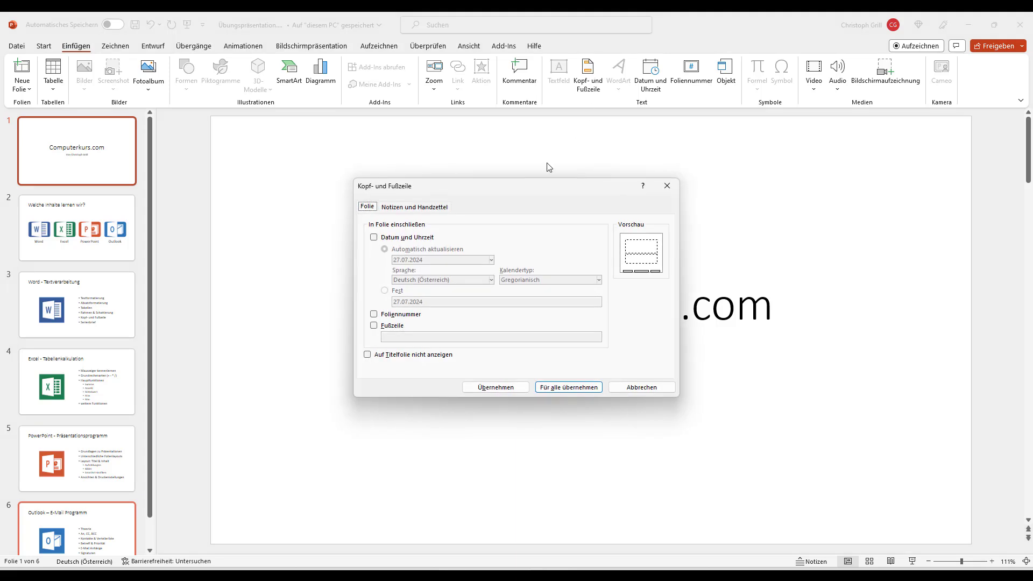
pyautogui.moveTo(576, 164); pyautogui.dragTo(595, 173)
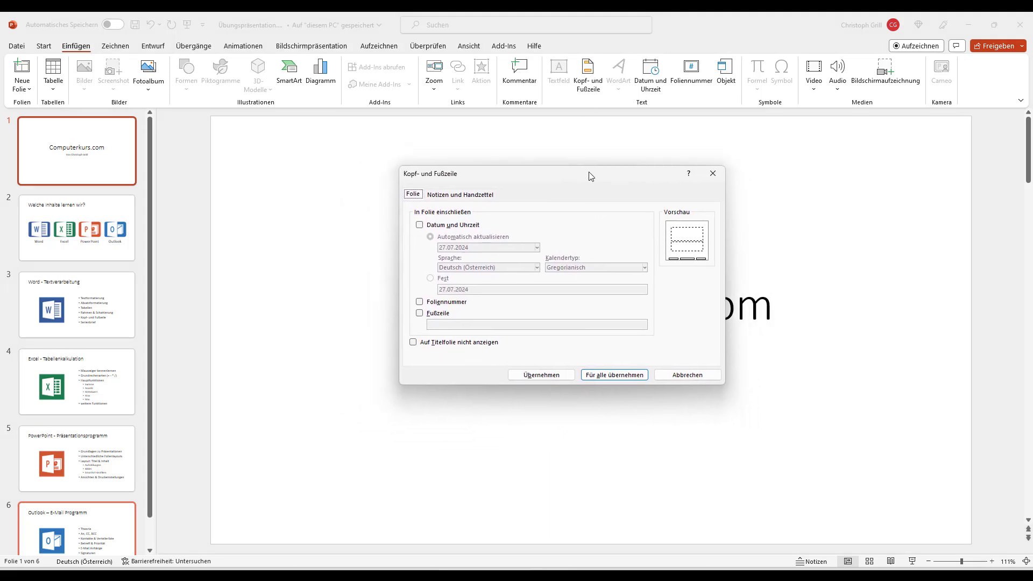
pyautogui.press('Escape')
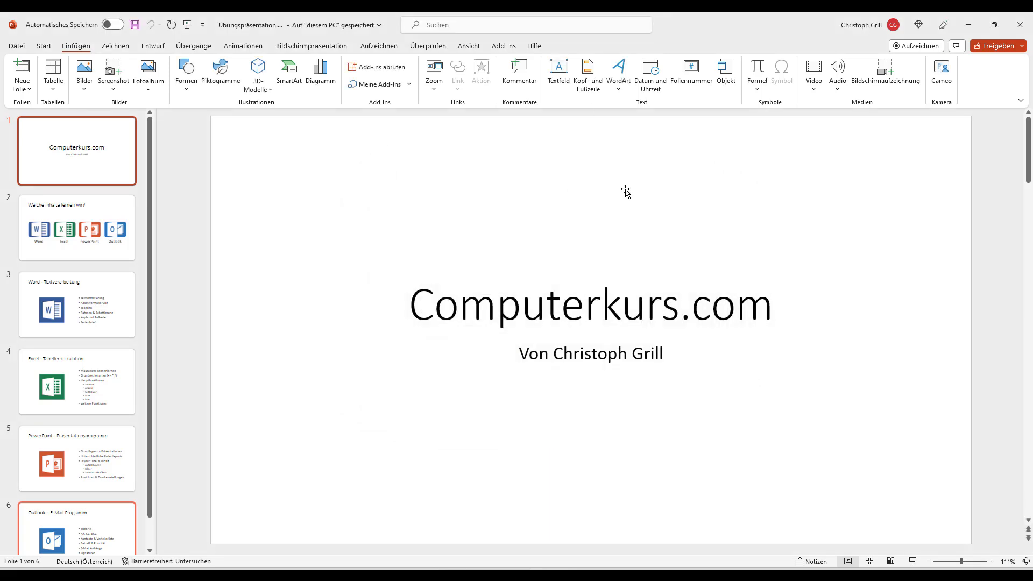
pyautogui.click(655, 90)
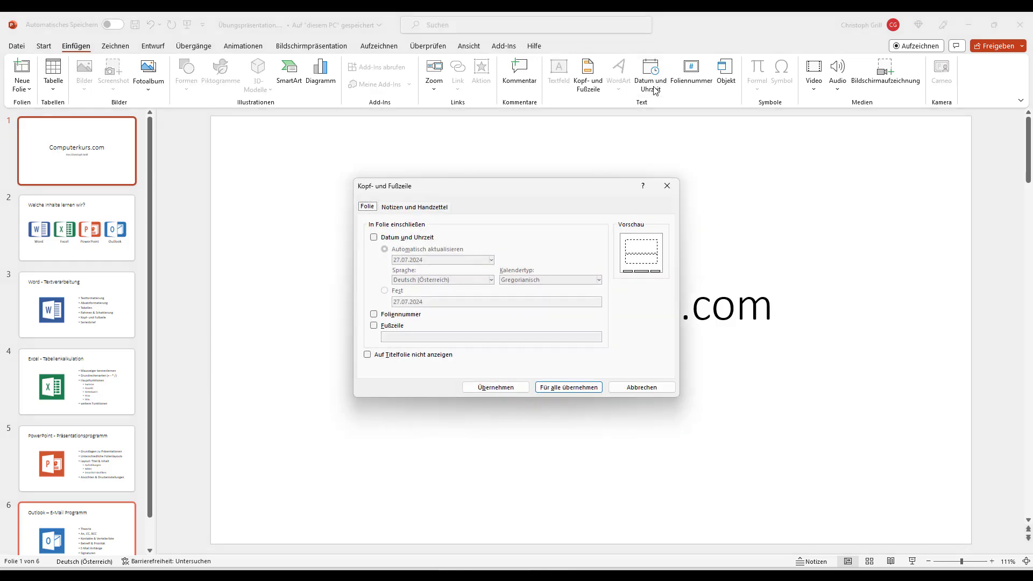
pyautogui.press('Escape')
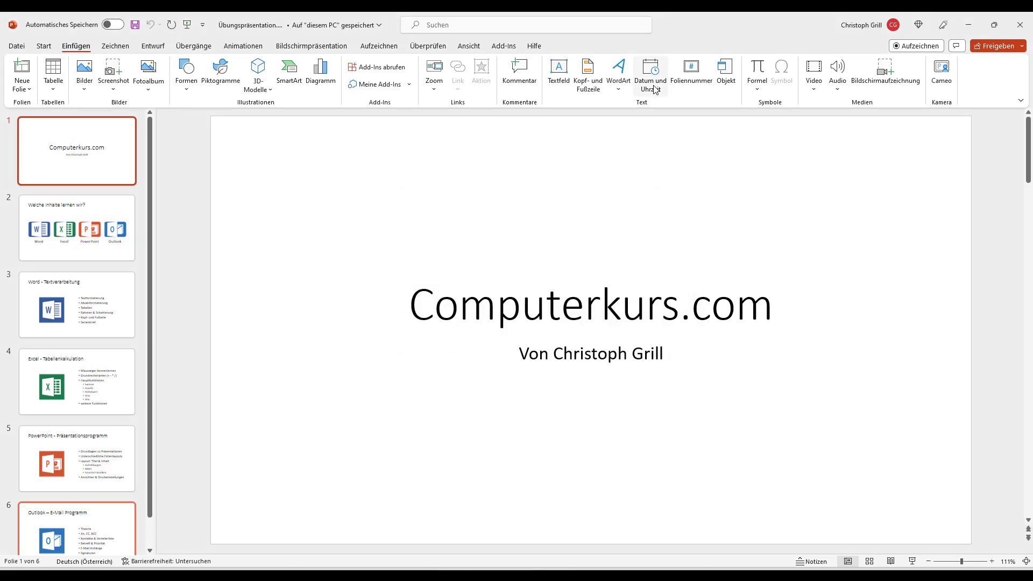
pyautogui.click(689, 82)
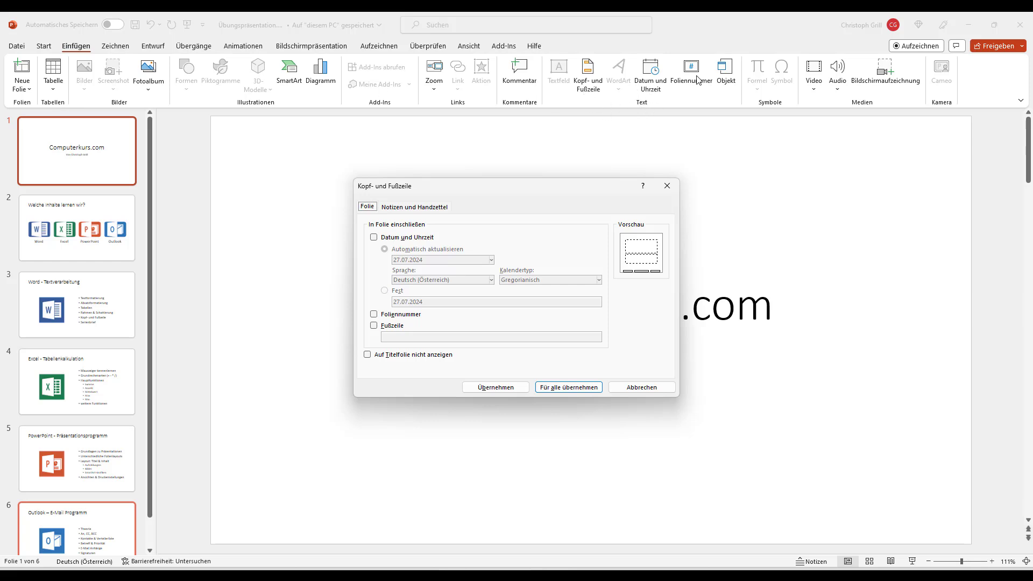
pyautogui.moveTo(543, 187)
pyautogui.mouseDown()
pyautogui.moveTo(604, 179)
pyautogui.moveTo(588, 202)
pyautogui.moveTo(588, 186)
pyautogui.mouseUp()
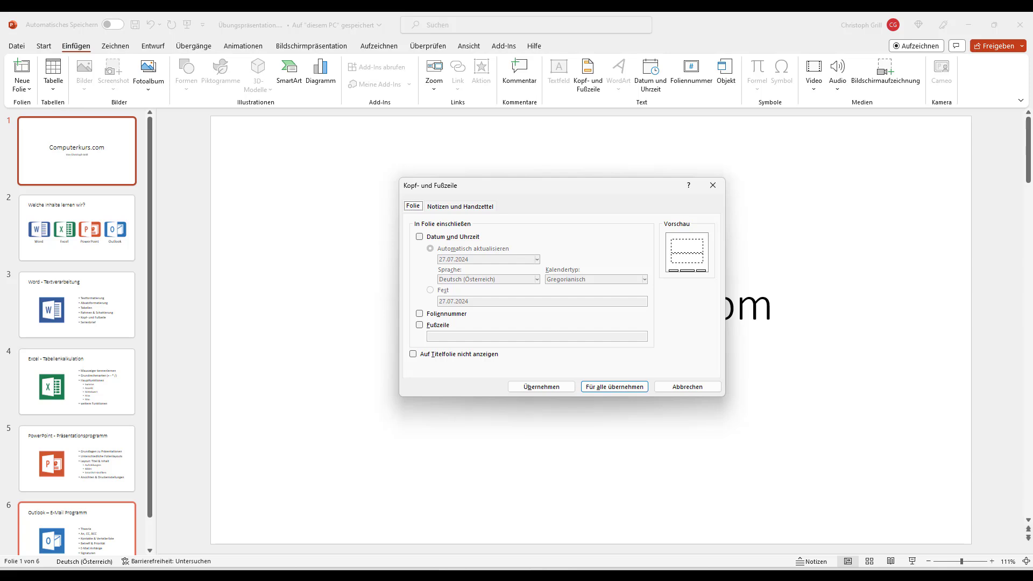
pyautogui.click(693, 314)
pyautogui.click(437, 209)
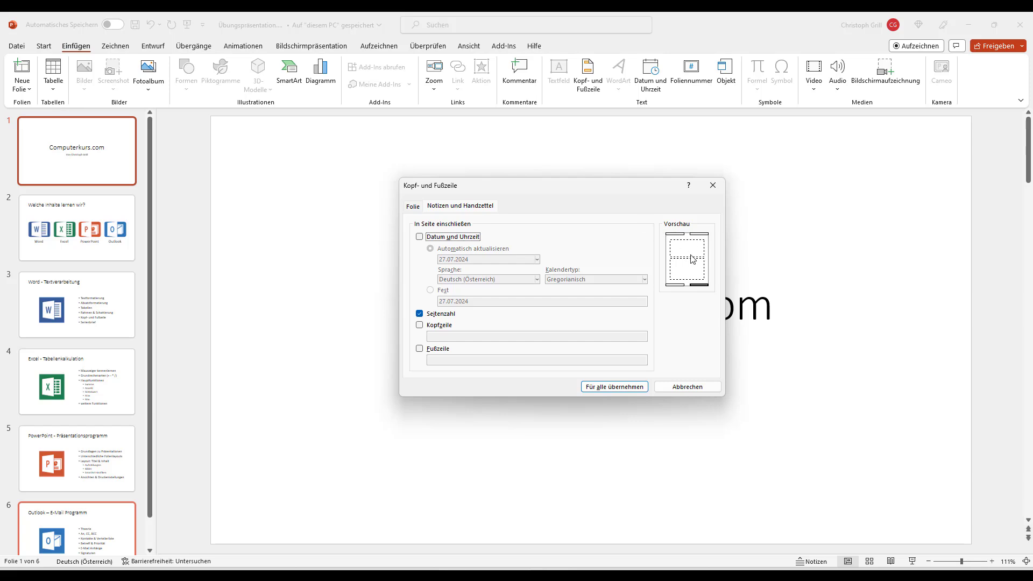
pyautogui.click(408, 208)
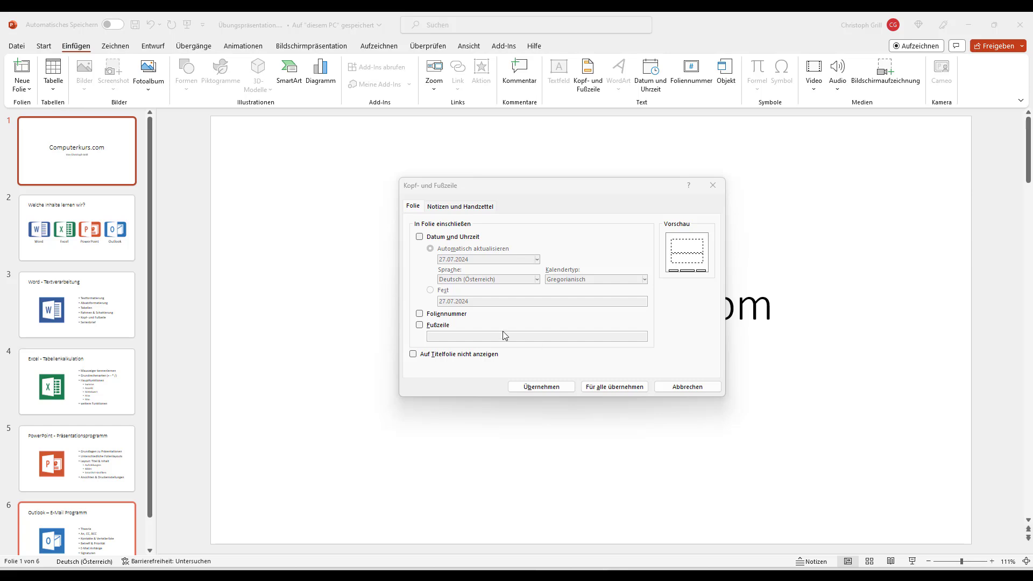
# Step: Enable Datum und Uhrzeit for the slides in the Kopf- und Fußzeile dialog
pyautogui.click(420, 237)
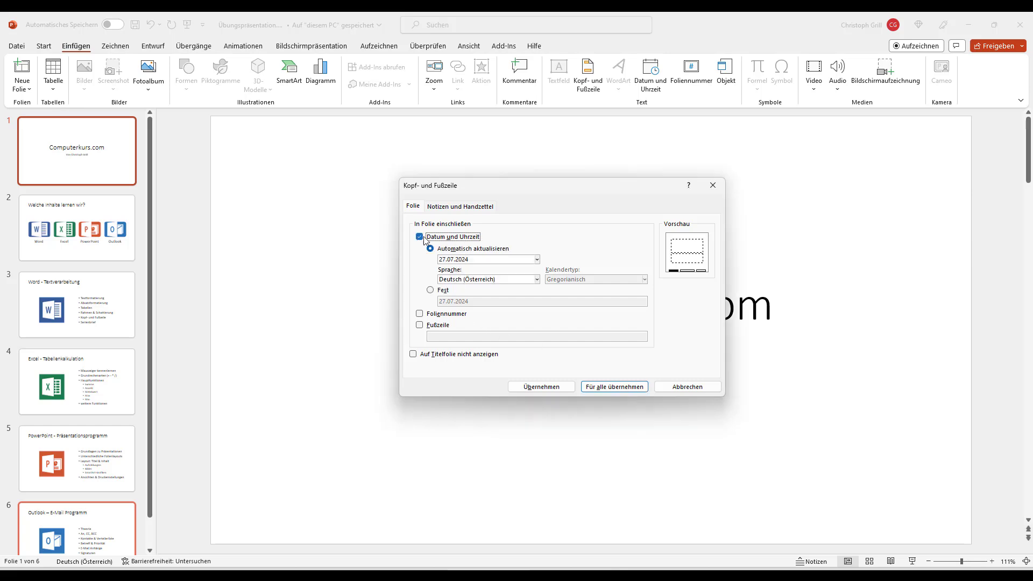
pyautogui.click(425, 240)
pyautogui.click(429, 240)
pyautogui.click(419, 237)
pyautogui.click(420, 238)
pyautogui.click(420, 237)
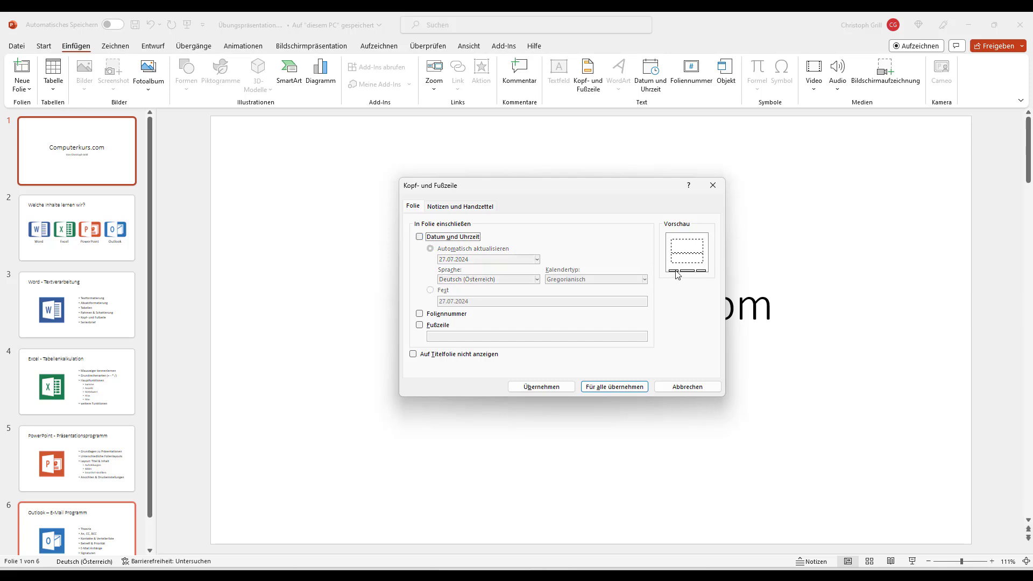
pyautogui.click(419, 237)
pyautogui.click(419, 237)
pyautogui.click(420, 237)
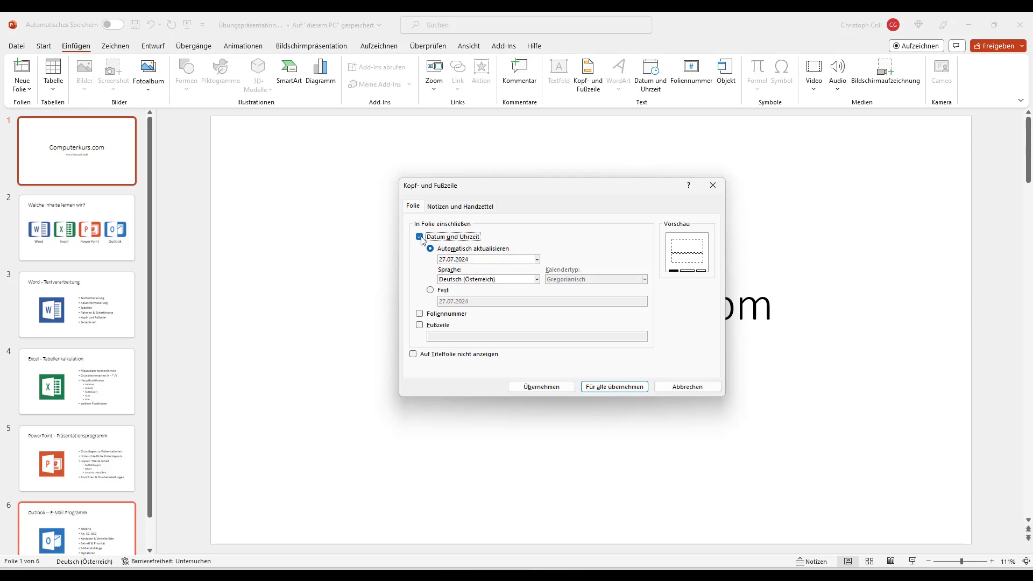
pyautogui.click(420, 237)
pyautogui.click(420, 237)
# Step: Try the fixed date 27.07.2024, then settle on Automatisch aktualisieren
pyautogui.click(430, 291)
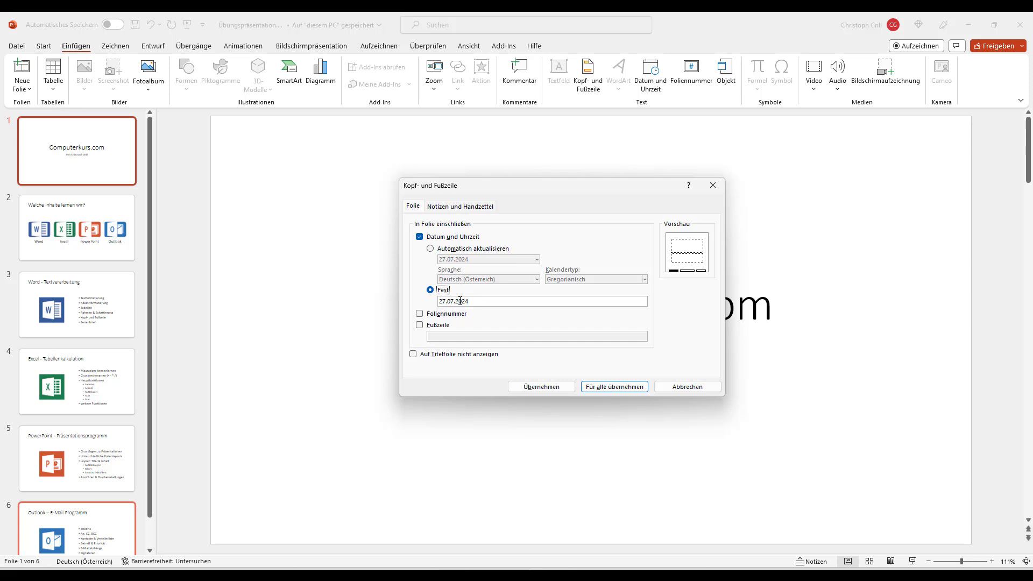
pyautogui.doubleClick(446, 303)
pyautogui.click(468, 305)
pyautogui.click(430, 248)
pyautogui.click(431, 290)
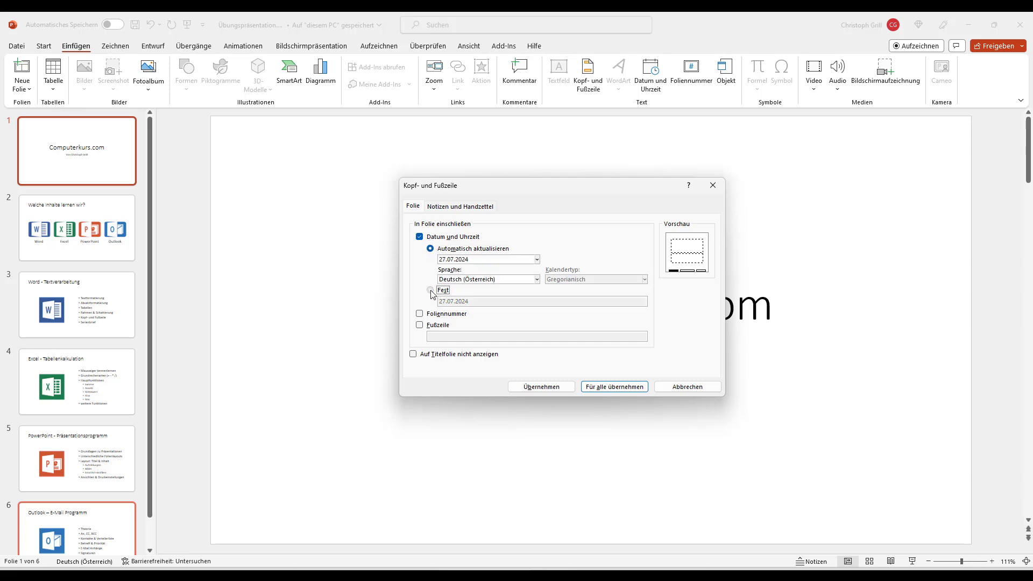
pyautogui.click(430, 248)
pyautogui.click(419, 237)
pyautogui.click(419, 237)
pyautogui.click(431, 251)
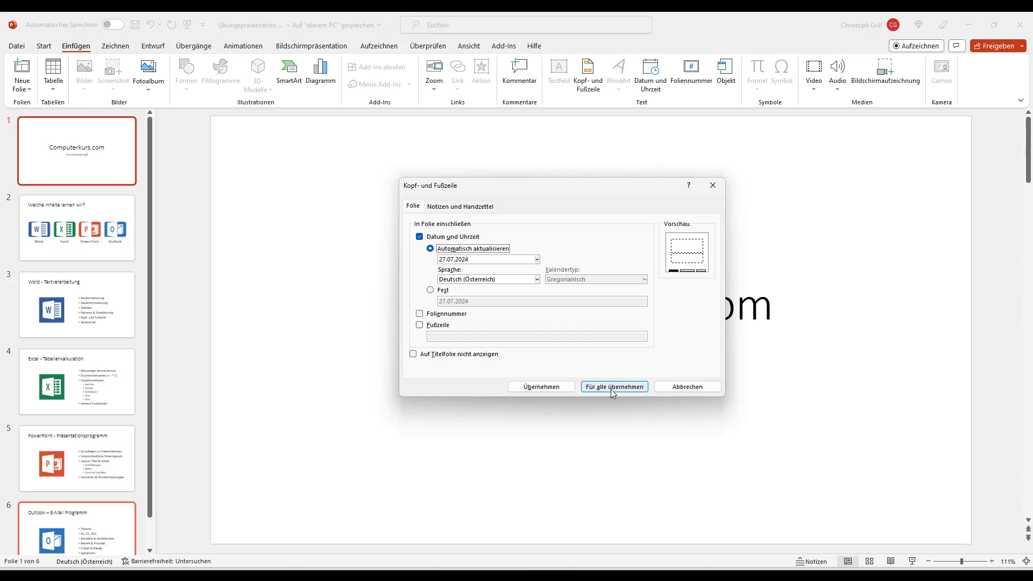
pyautogui.click(479, 260)
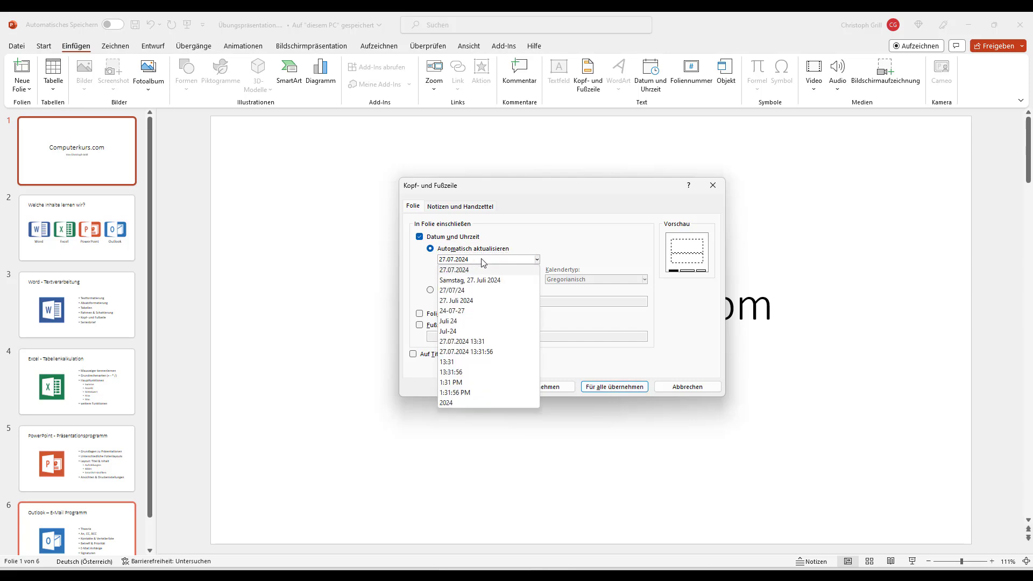
pyautogui.click(483, 263)
pyautogui.click(468, 264)
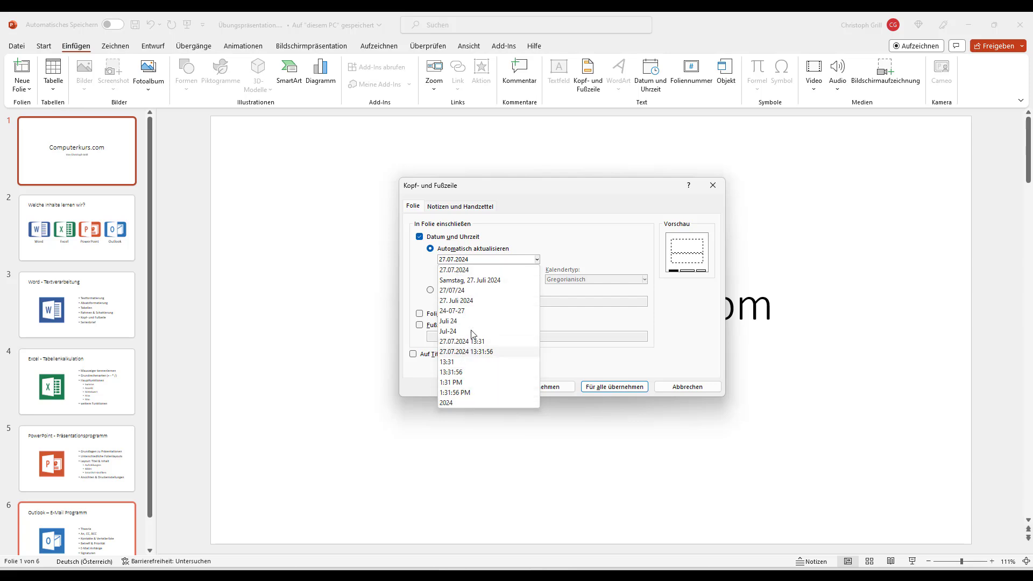
pyautogui.click(569, 232)
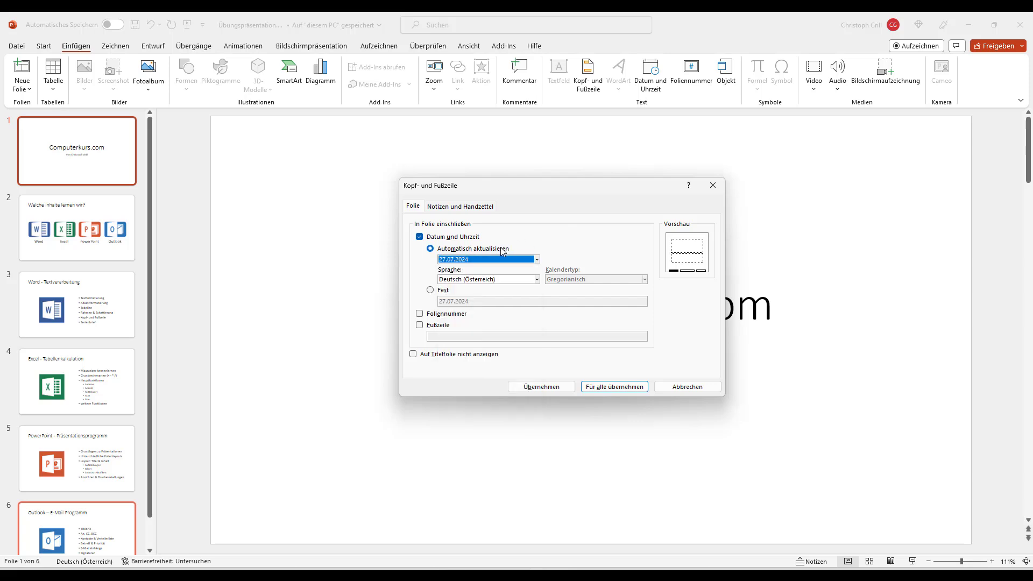
pyautogui.click(419, 238)
pyautogui.click(420, 238)
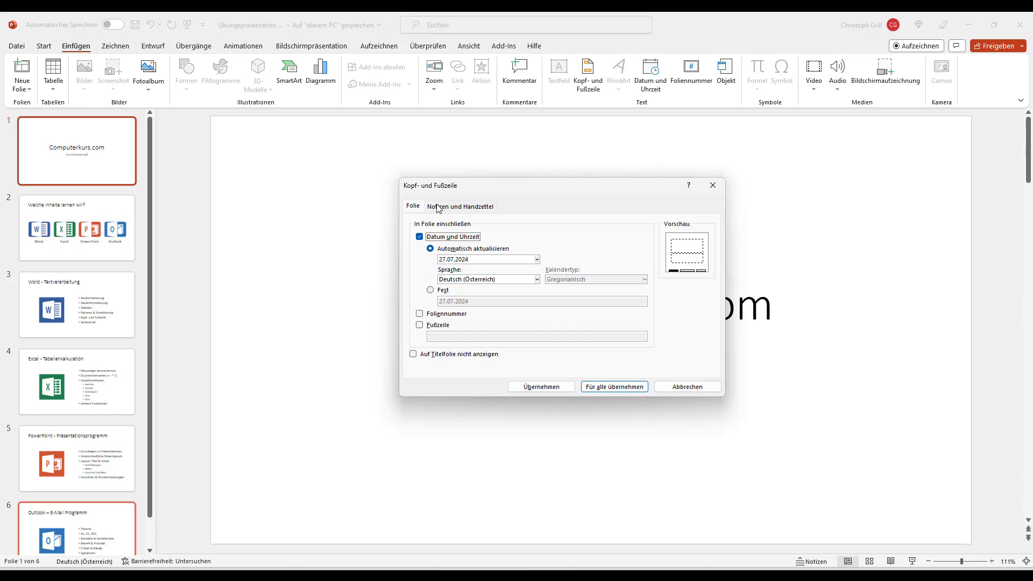
# Step: Apply the auto-updating date to all slides and check it on slides 2 and 1
pyautogui.click(614, 387)
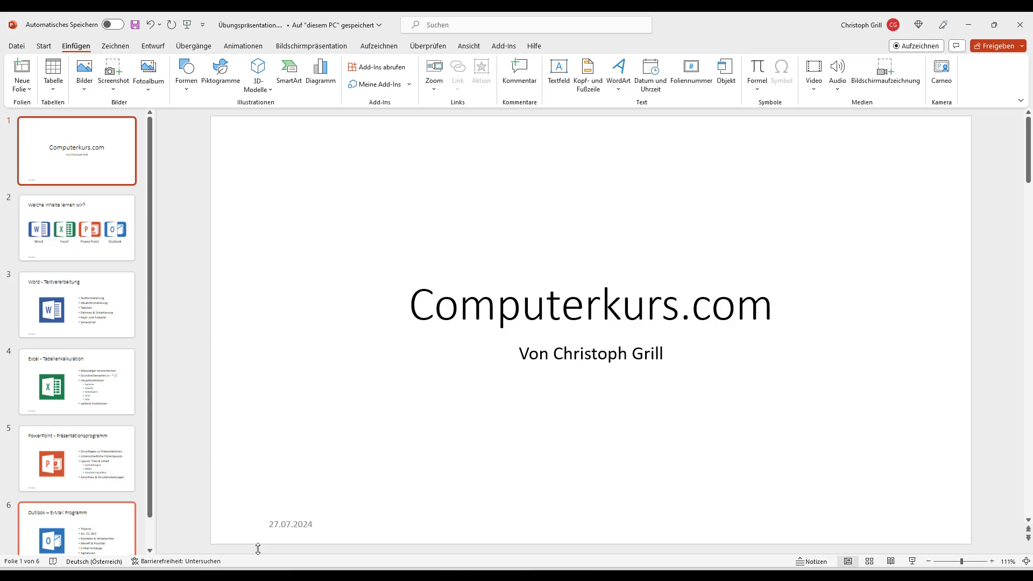
pyautogui.click(112, 237)
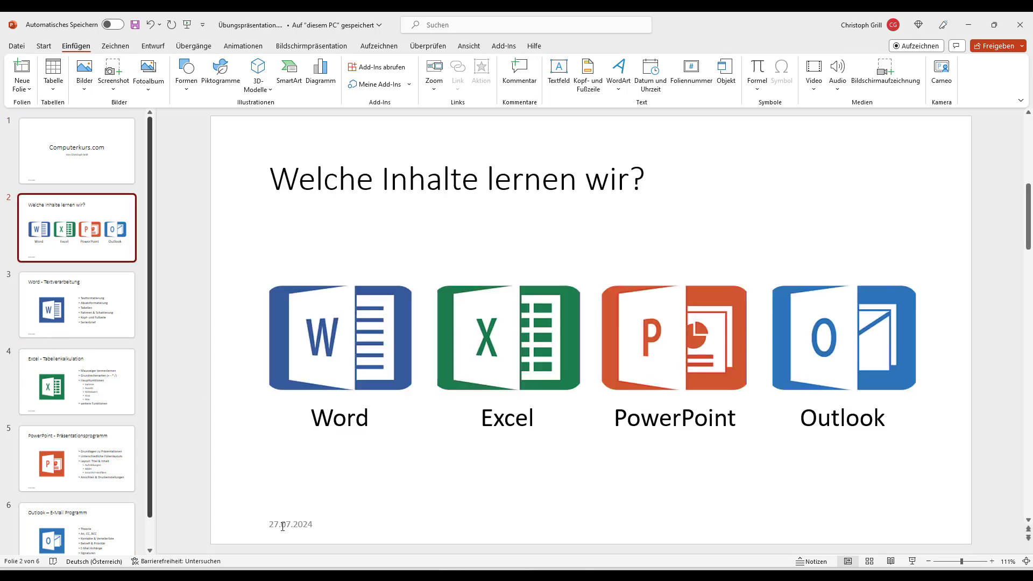
pyautogui.scroll(1, 166, 253)
pyautogui.scroll(-2, 273, 521)
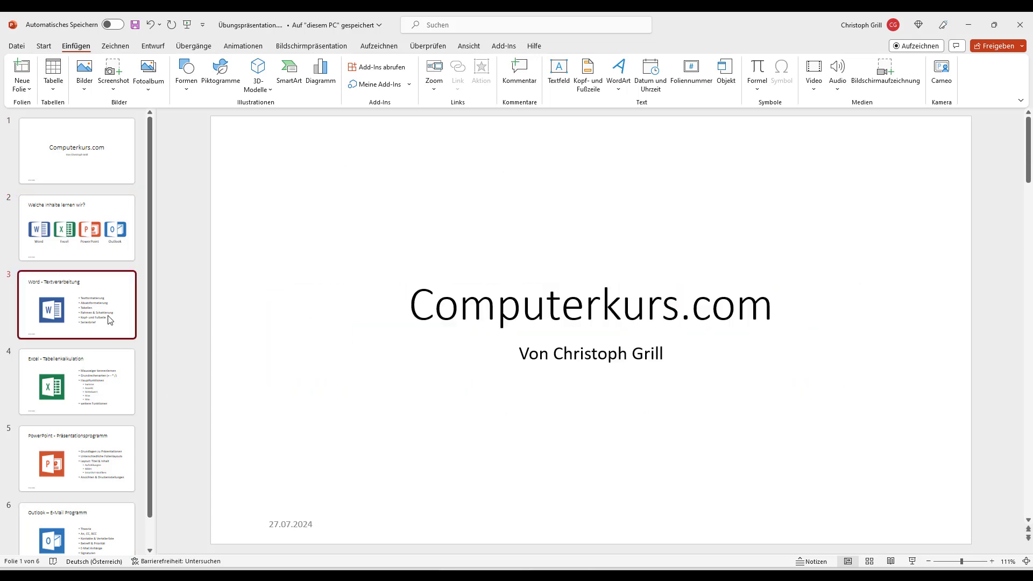
pyautogui.click(80, 172)
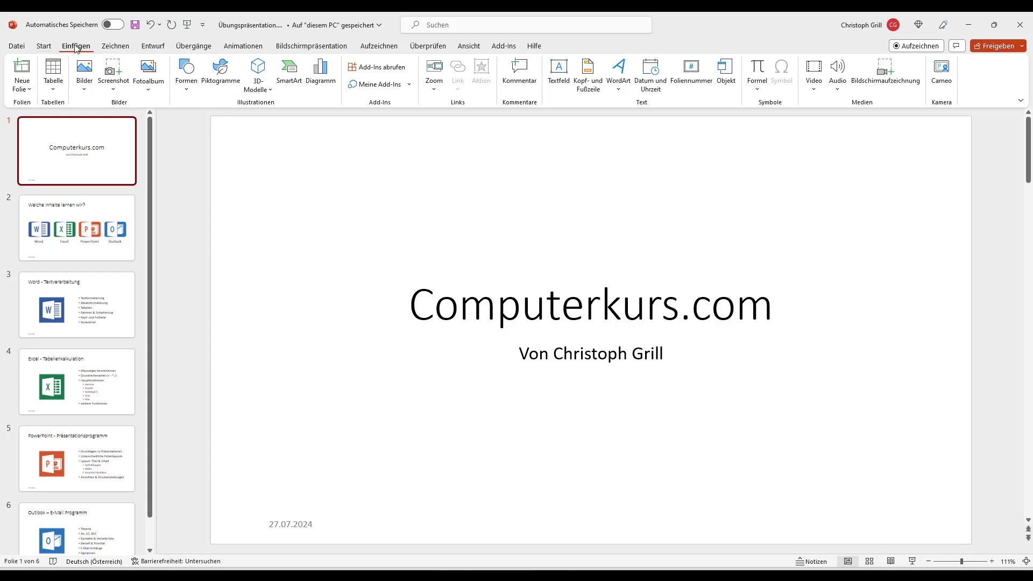
# Step: Hide the date on the title slide and reapply the settings to all slides
pyautogui.click(586, 81)
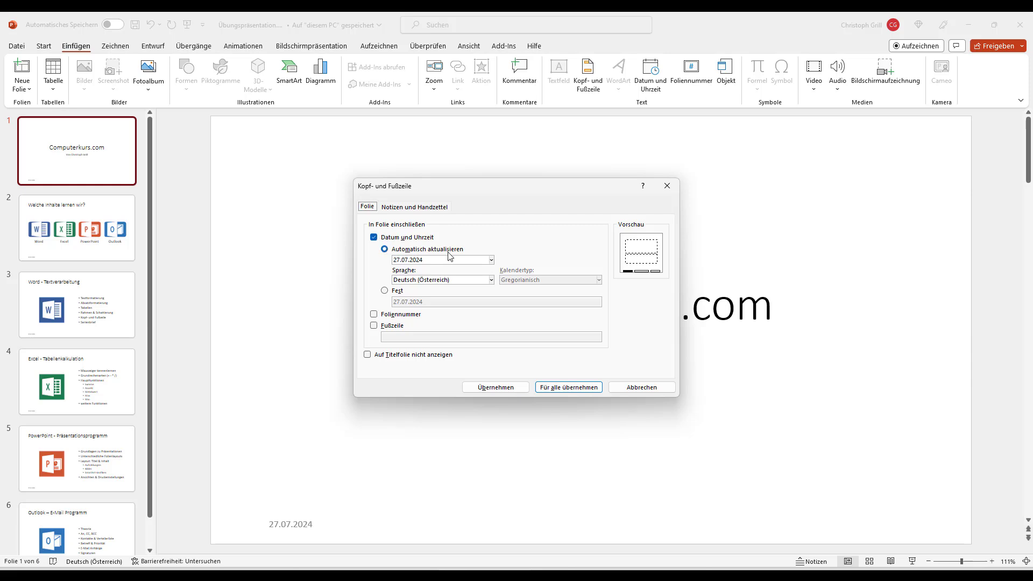
pyautogui.click(366, 355)
pyautogui.click(574, 388)
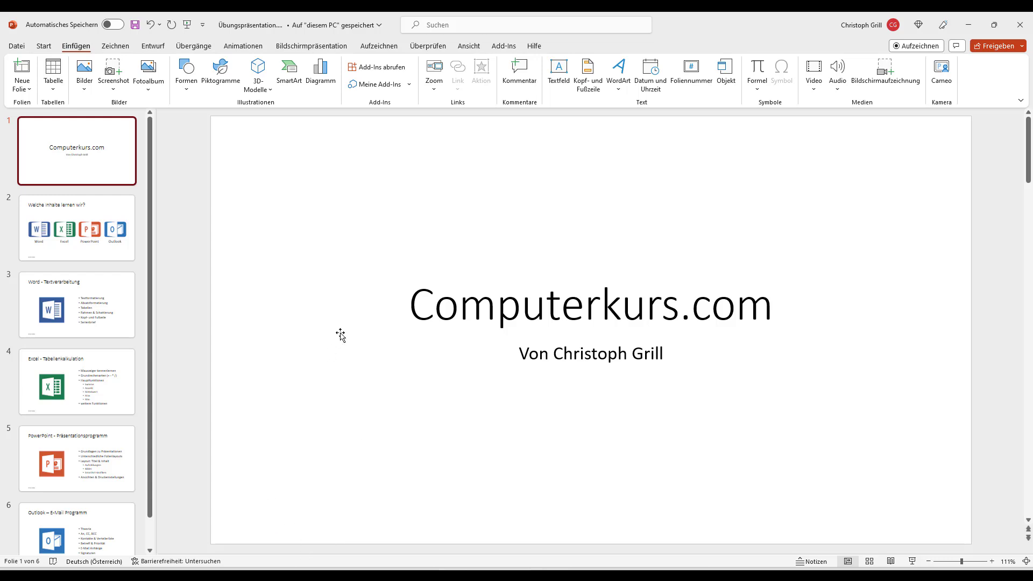
# Step: Browse the slides from slide 2 to the PowerPoint slide, then return to the title slide
pyautogui.click(54, 237)
pyautogui.click(76, 329)
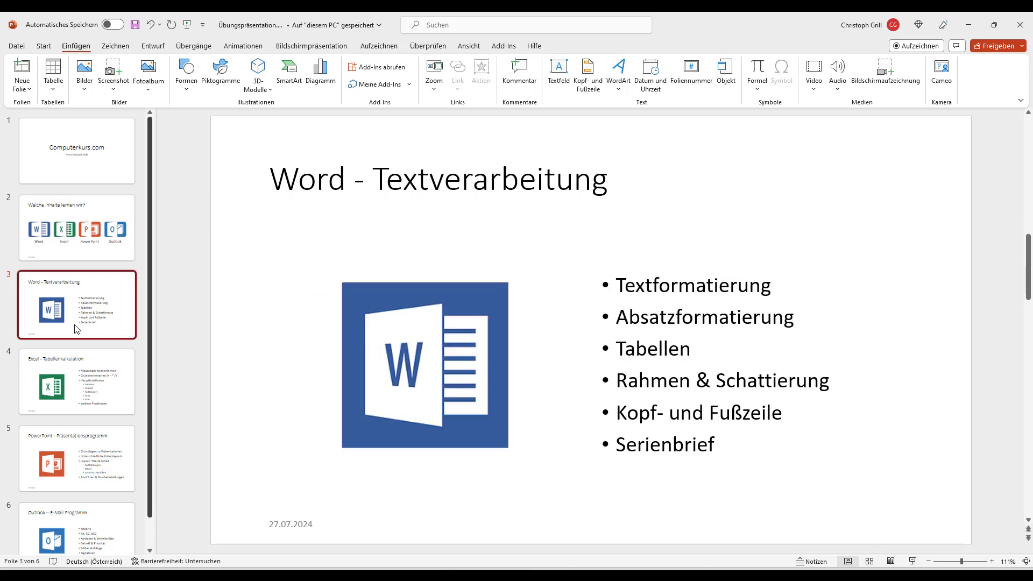
pyautogui.click(77, 393)
pyautogui.click(76, 468)
pyautogui.click(91, 165)
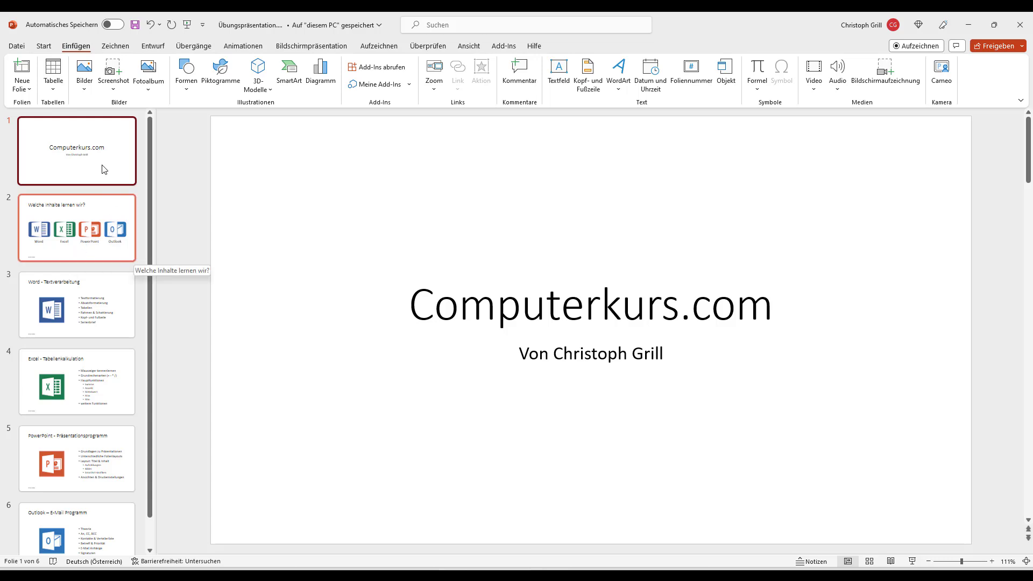
# Step: Clear Datum und Uhrzeit and the title-slide option, and apply to all slides
pyautogui.click(591, 64)
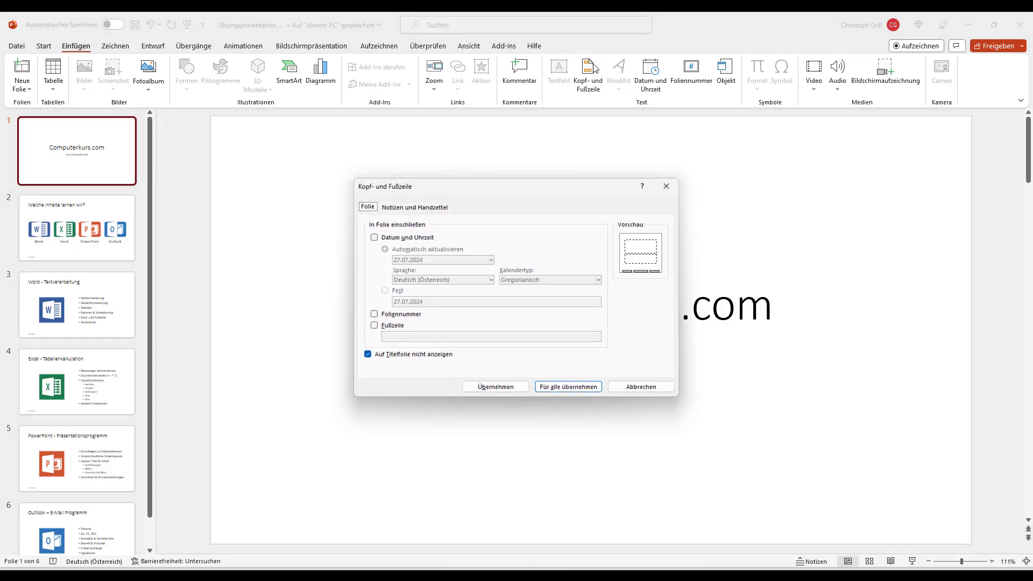
pyautogui.click(374, 238)
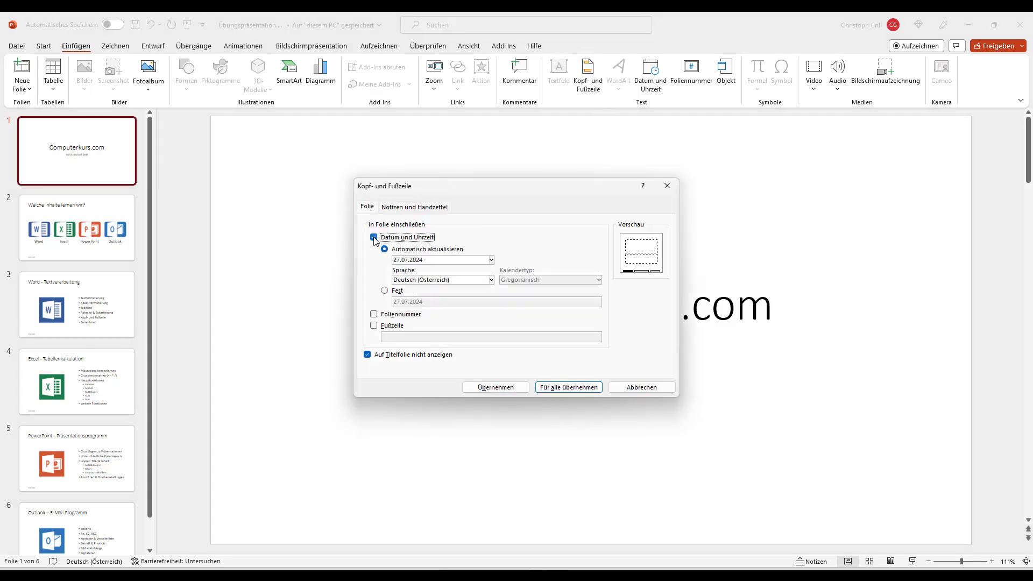
pyautogui.click(375, 238)
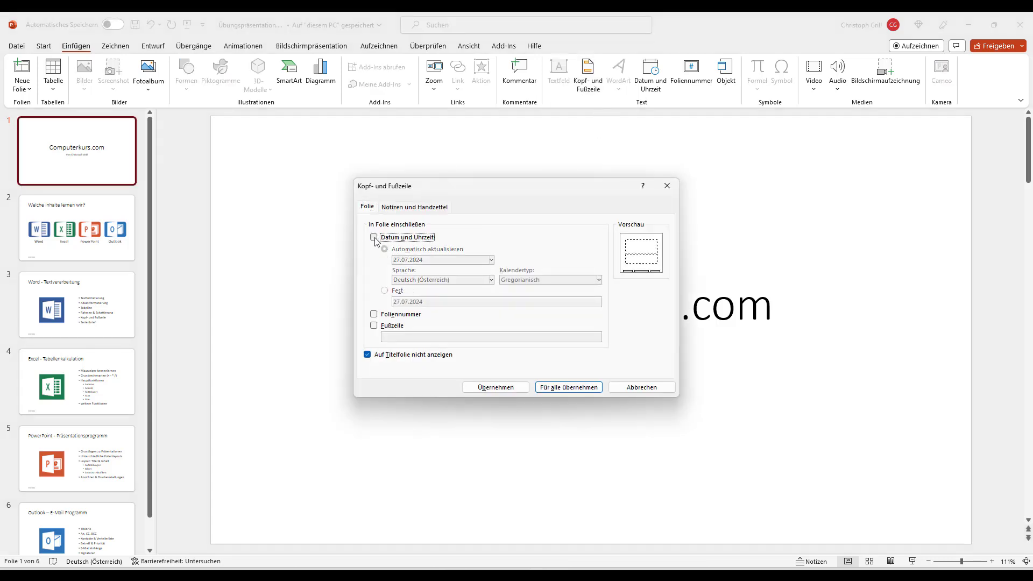
pyautogui.click(368, 354)
pyautogui.click(569, 389)
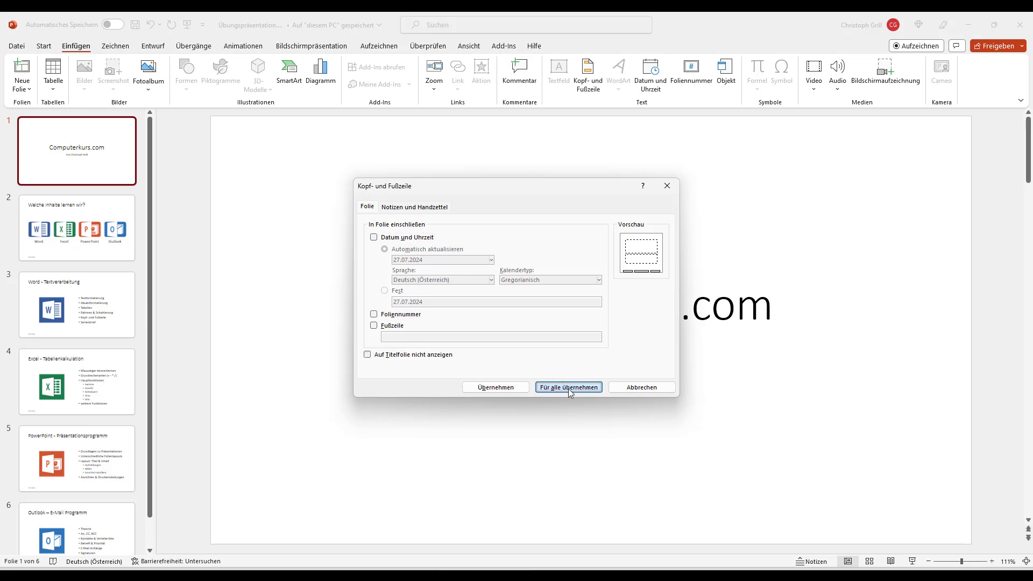
pyautogui.rightClick(533, 377)
# Step: Check the slides no longer show a date, then reopen Kopf- und Fußzeile from the title slide
pyautogui.click(96, 246)
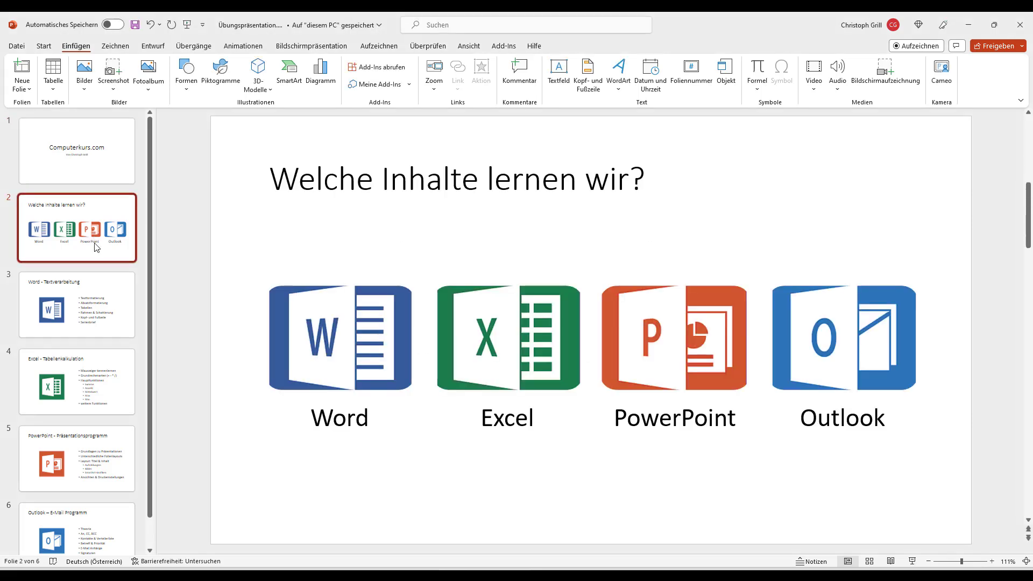
pyautogui.press('Down')
pyautogui.press('Down')
pyautogui.press('Down')
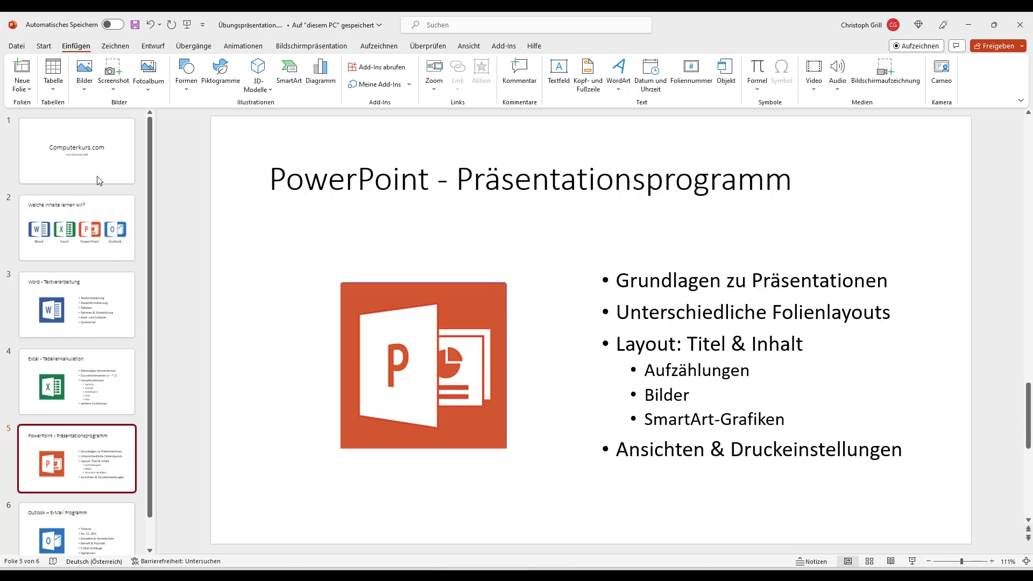
pyautogui.click(98, 180)
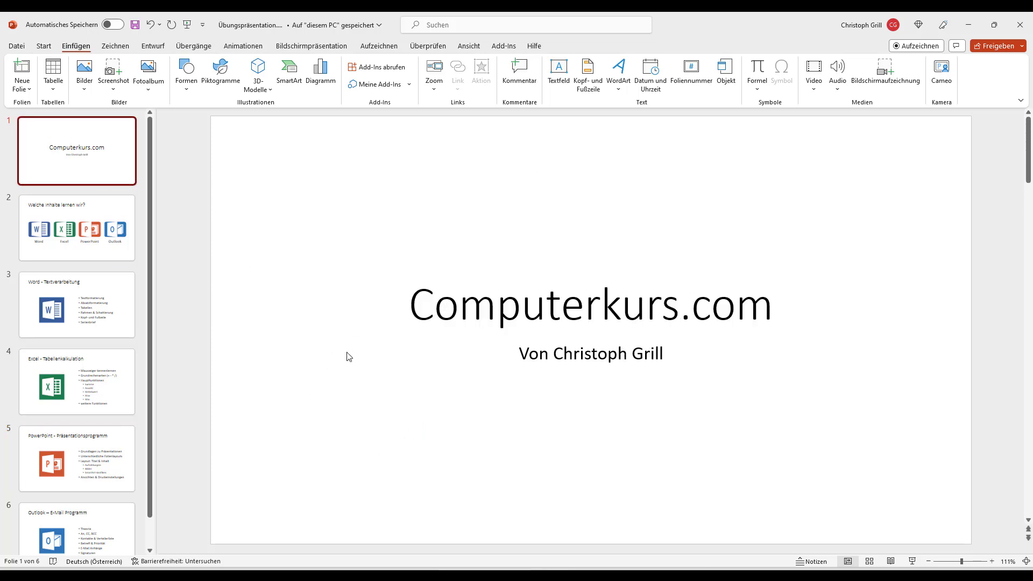
pyautogui.click(588, 78)
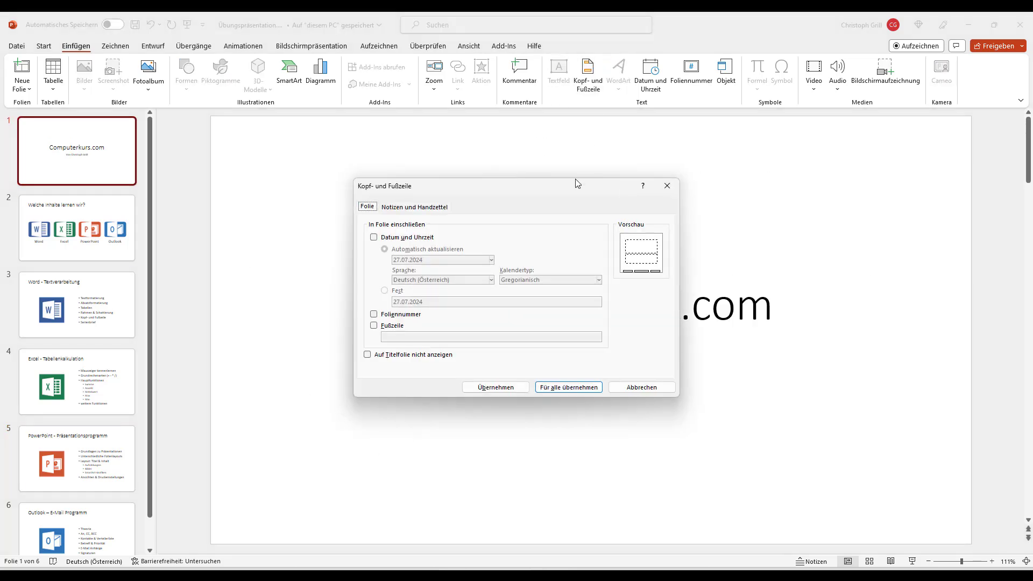
# Step: Turn on Foliennummer, hide it on the title slide, and apply to all slides
pyautogui.click(372, 316)
pyautogui.click(368, 355)
pyautogui.click(575, 388)
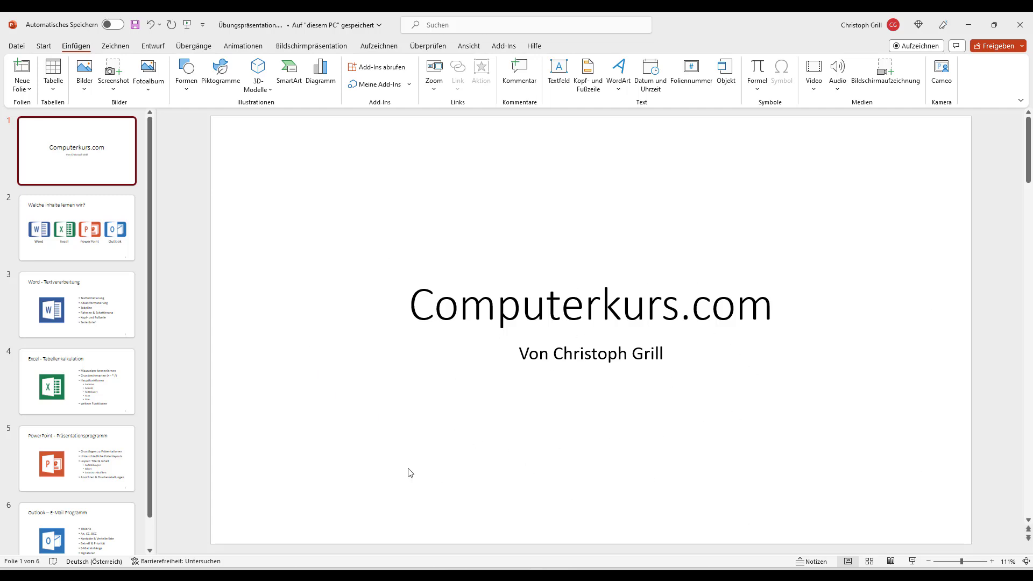
# Step: Check the slide numbers on slides 2–4, then reopen Kopf- und Fußzeile on slide 2
pyautogui.click(114, 260)
pyautogui.press('Down')
pyautogui.press('Down')
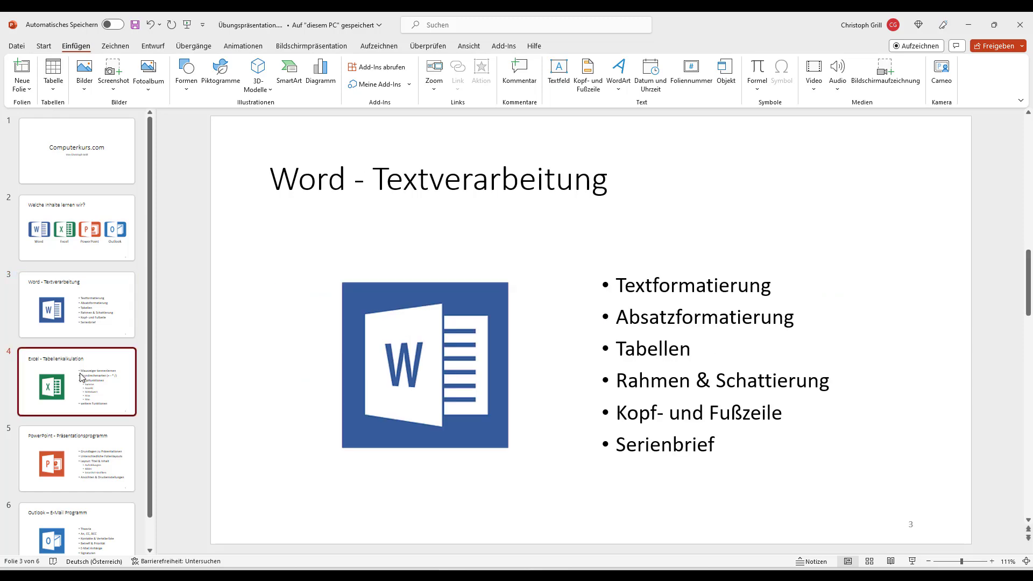
pyautogui.click(95, 249)
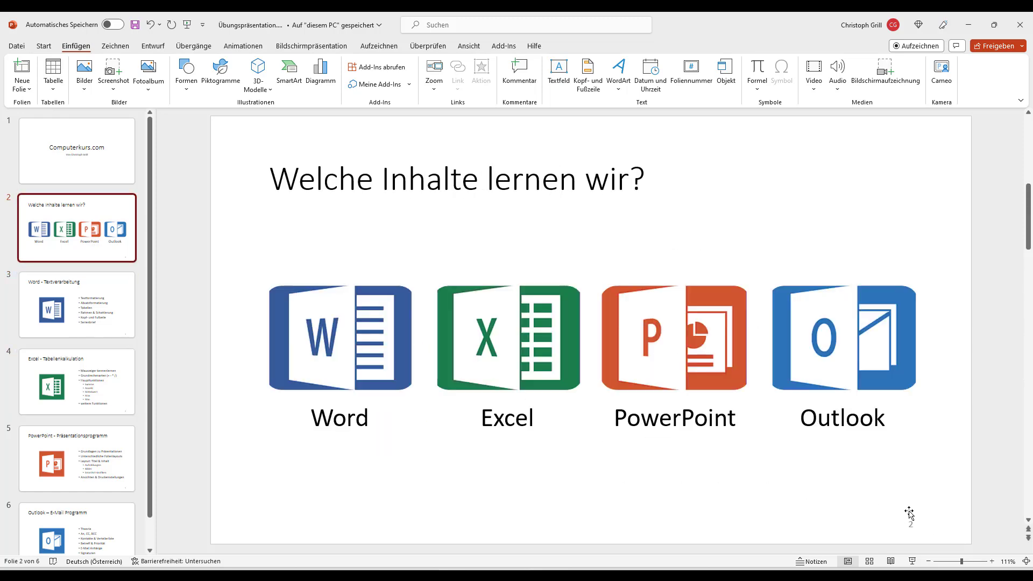
pyautogui.press('Down')
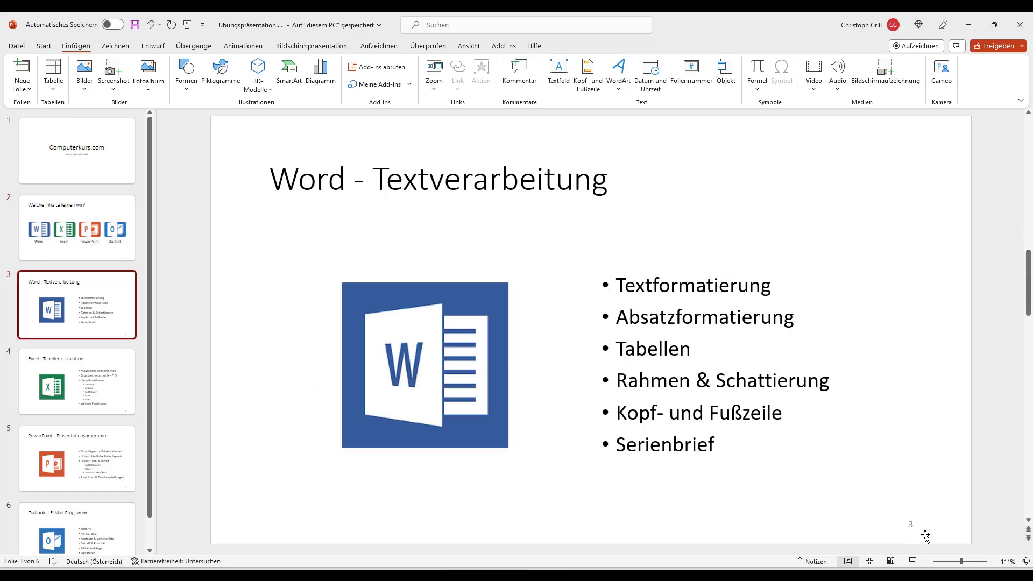
pyautogui.press('Down')
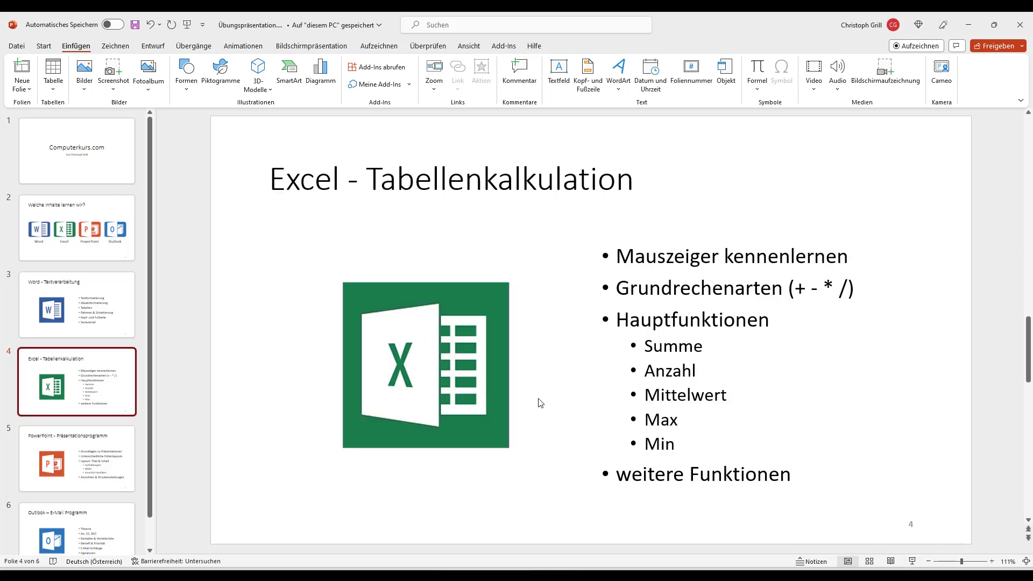
pyautogui.click(76, 226)
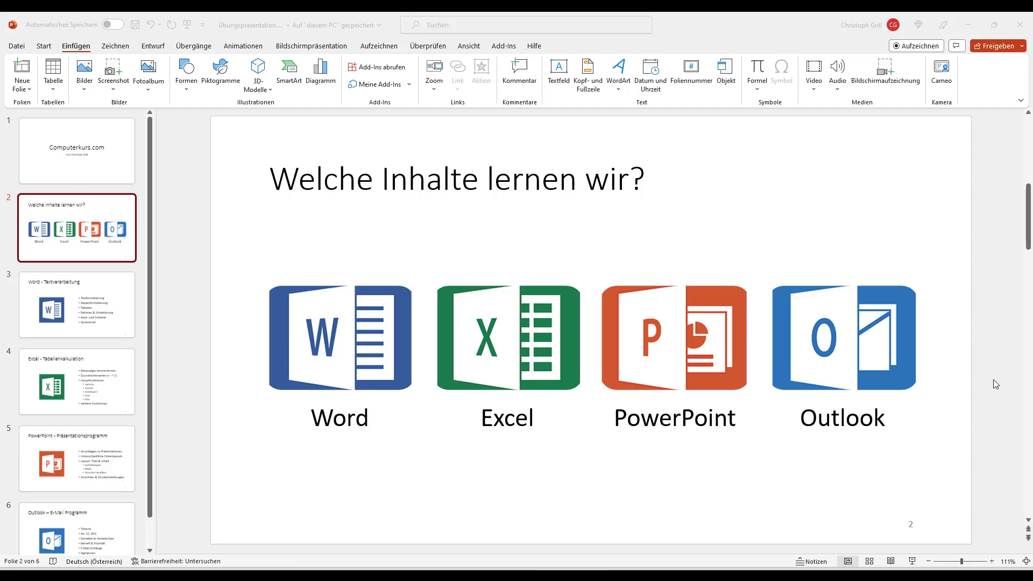
pyautogui.click(594, 84)
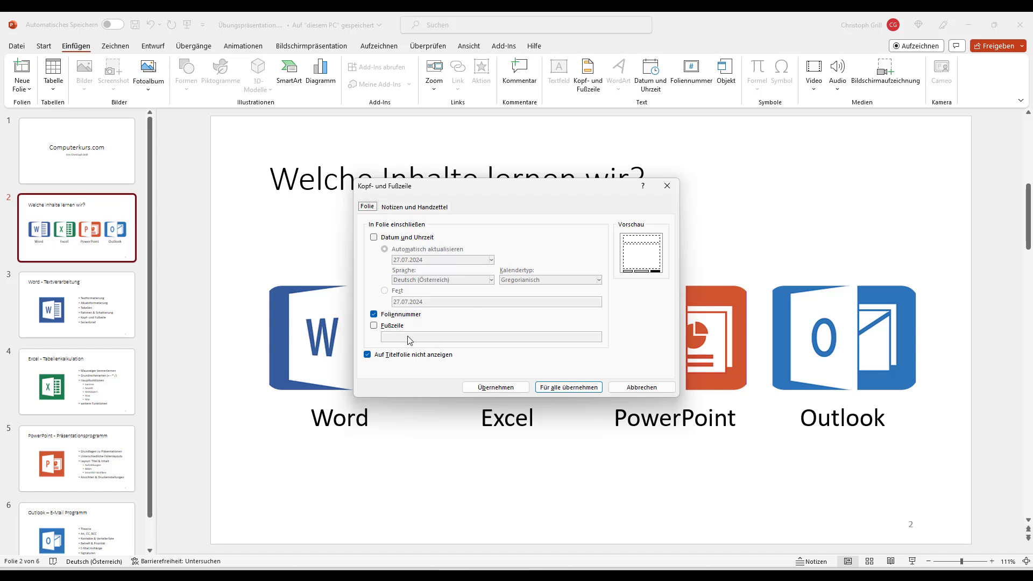
pyautogui.click(374, 326)
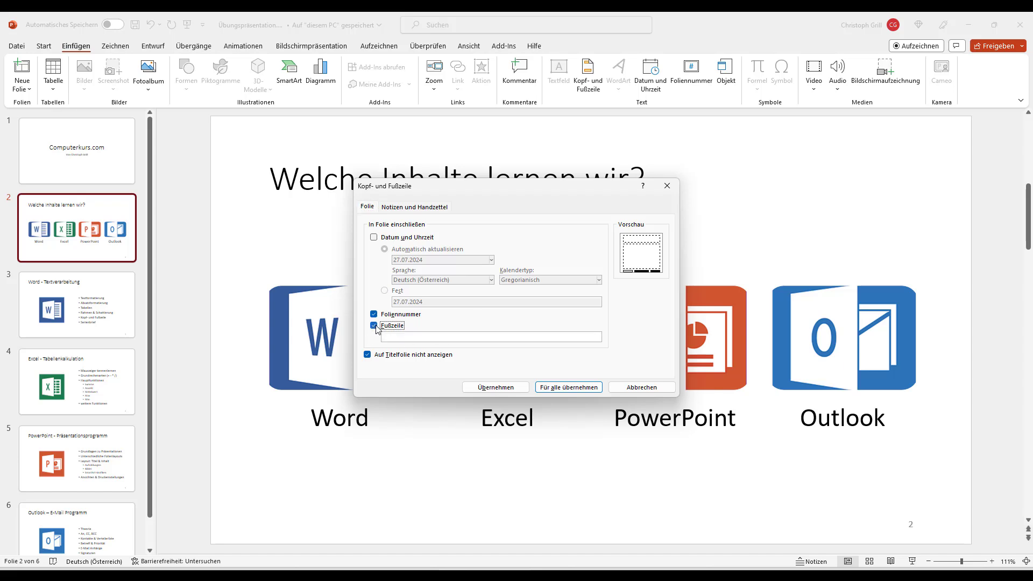
pyautogui.click(374, 326)
pyautogui.click(373, 326)
pyautogui.click(374, 326)
pyautogui.click(374, 326)
pyautogui.click(391, 337)
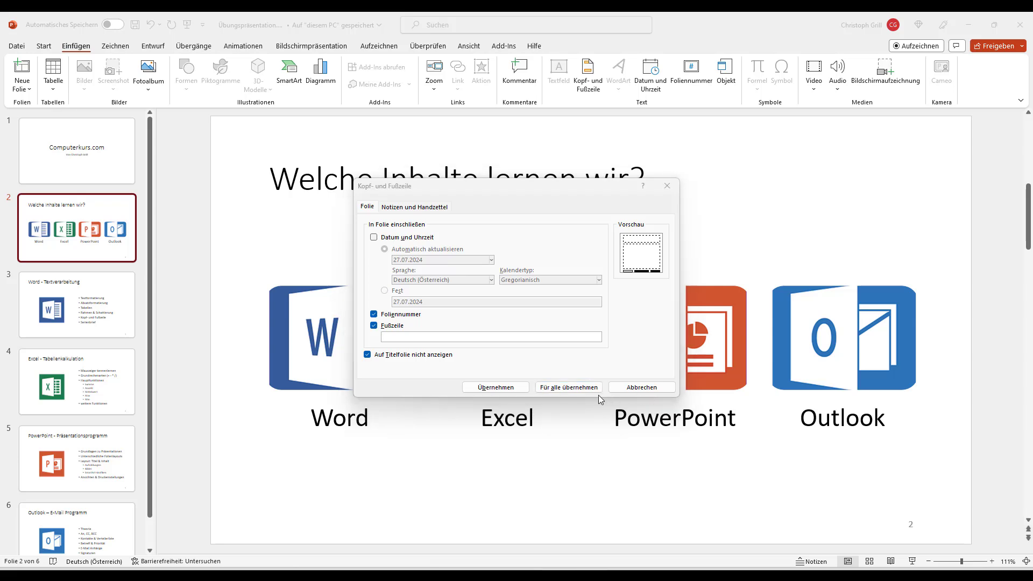
pyautogui.click(560, 334)
pyautogui.write('www.computer')
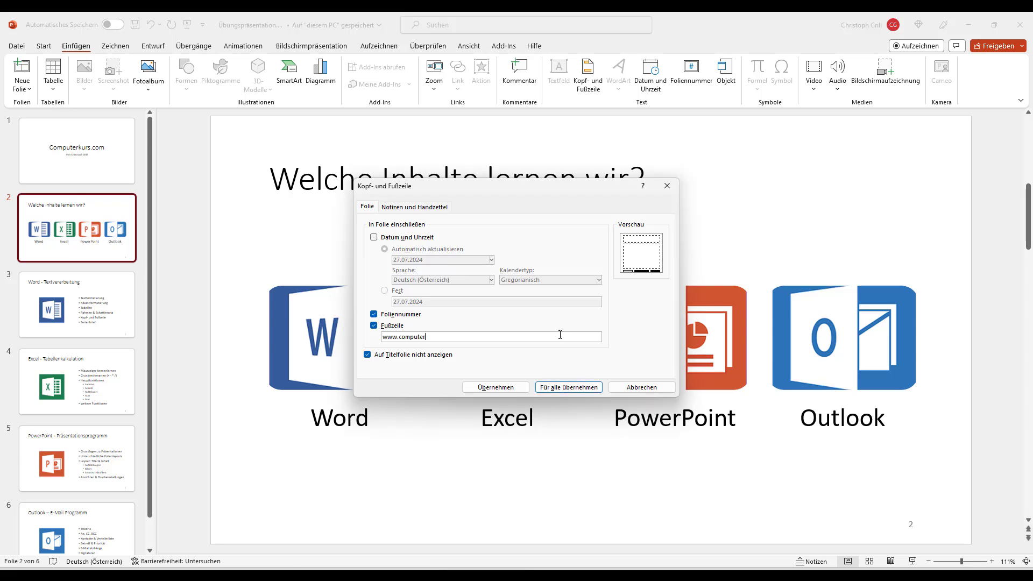
pyautogui.write('kurs.com')
pyautogui.click(372, 354)
pyautogui.click(547, 387)
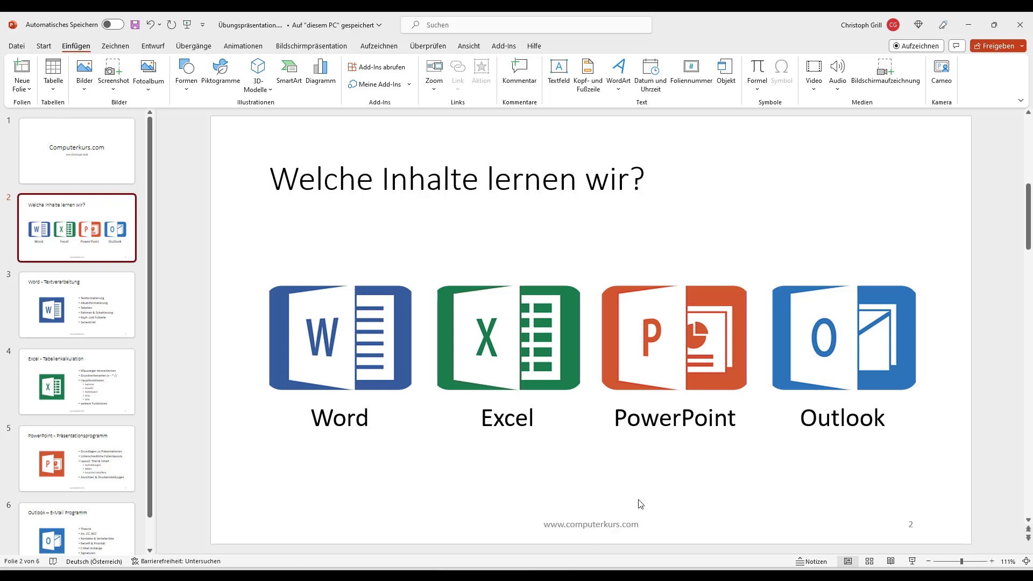
# Step: Browse the title slide and following slides to check the footer, ending on slide 2
pyautogui.click(80, 330)
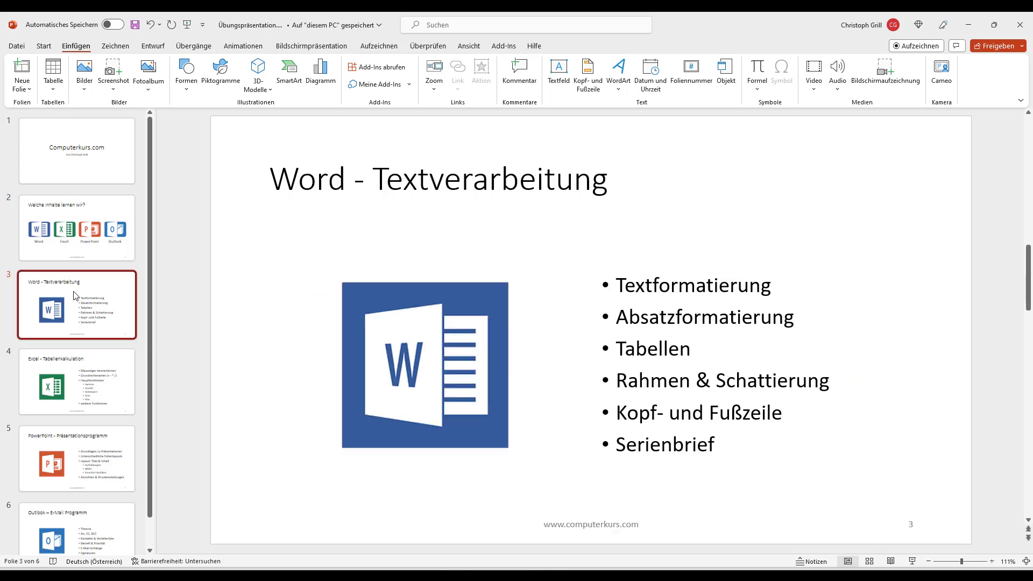
pyautogui.click(94, 169)
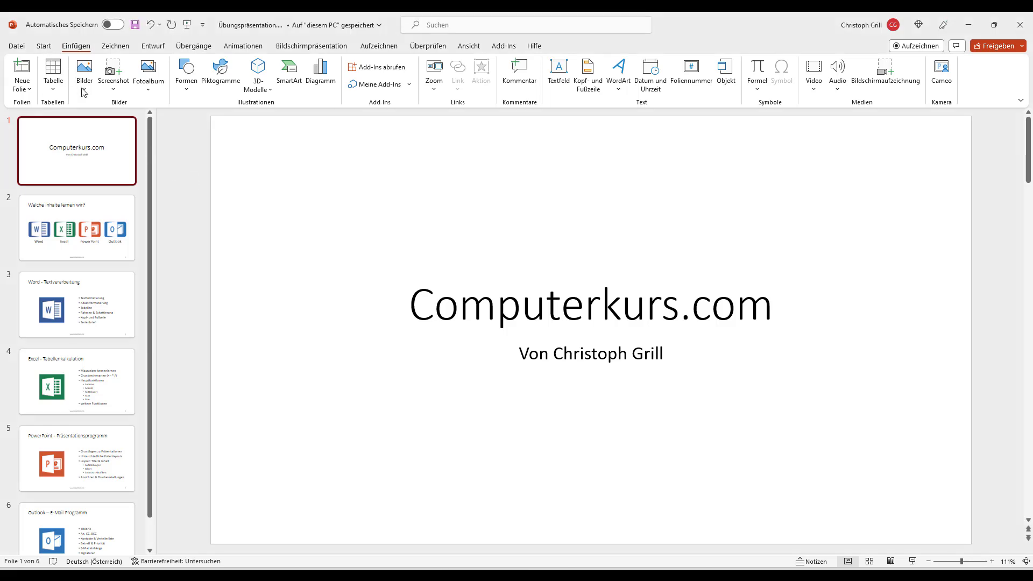
pyautogui.press('Down')
pyautogui.press('Down')
pyautogui.press('Up')
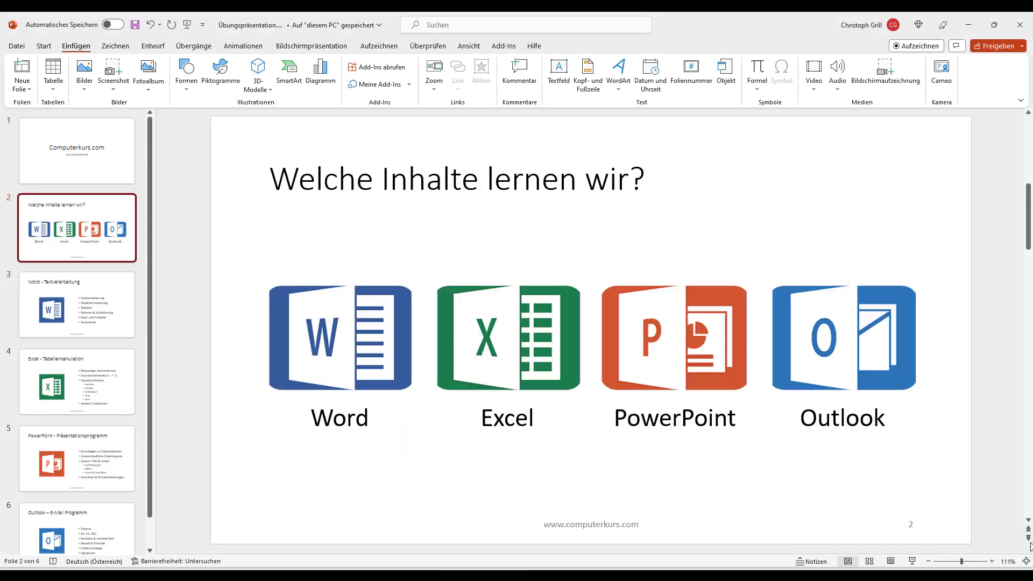
# Step: Open the print preview as Ganzseitige Folien and page to slide 2
pyautogui.click(21, 45)
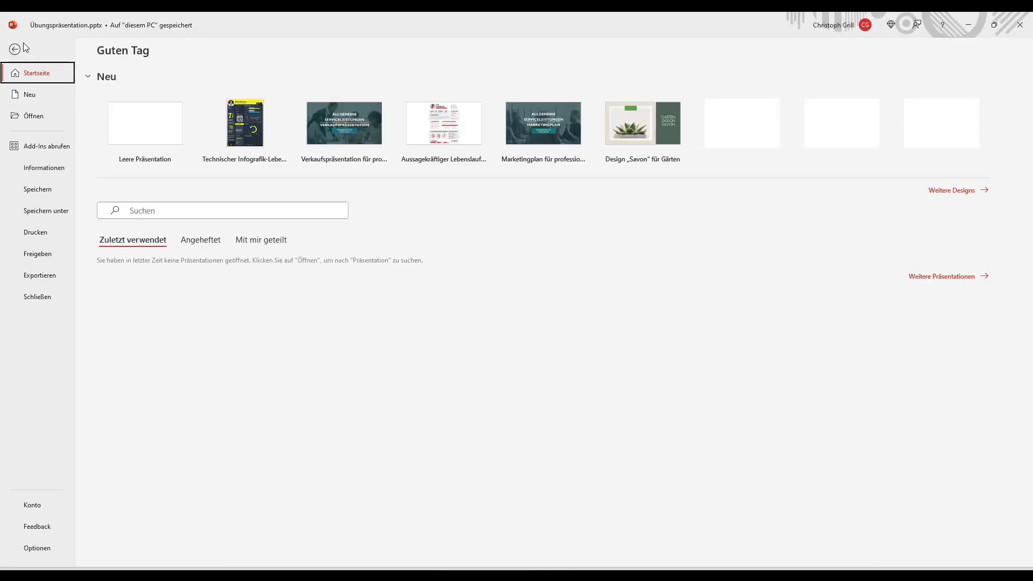
pyautogui.click(56, 239)
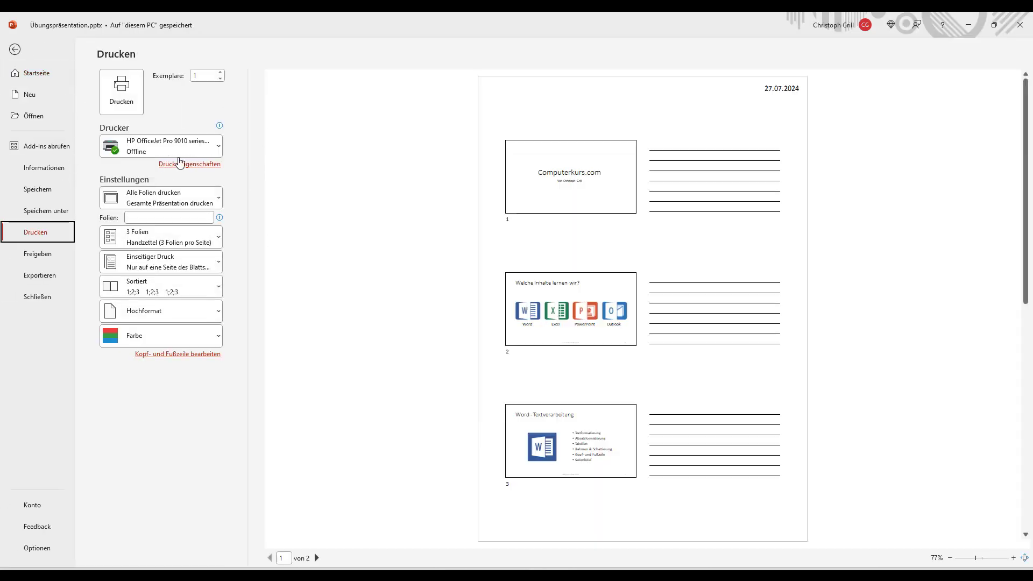
pyautogui.click(150, 232)
pyautogui.click(153, 266)
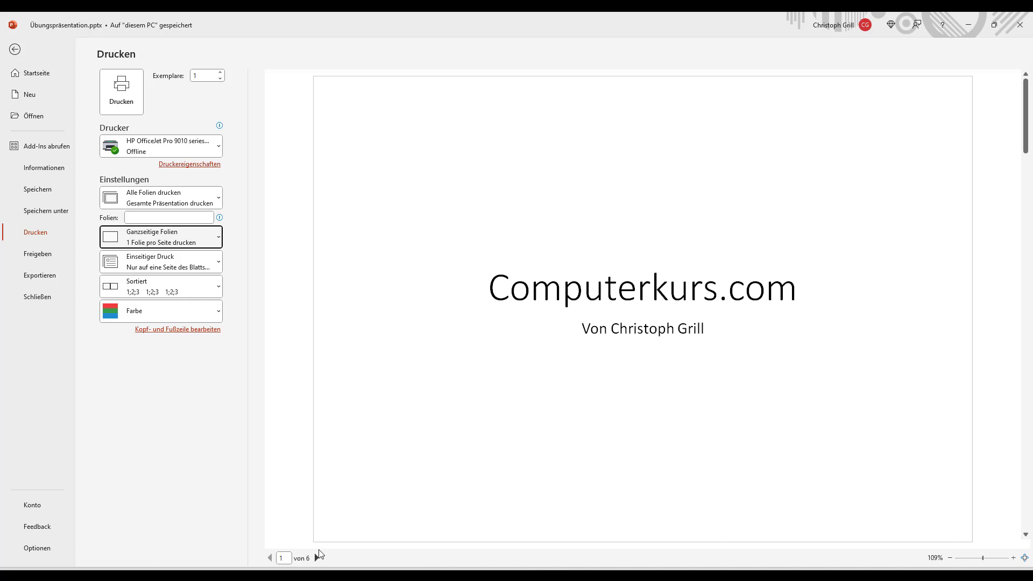
pyautogui.click(317, 558)
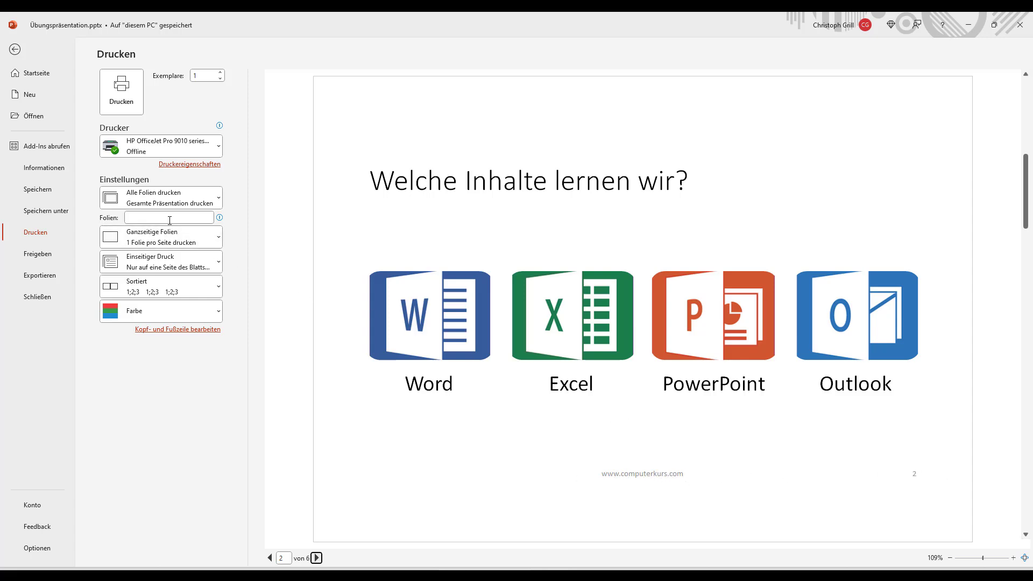
# Step: Switch the print layout to Notizenseiten, then to 3 Folien Handzettel
pyautogui.click(167, 237)
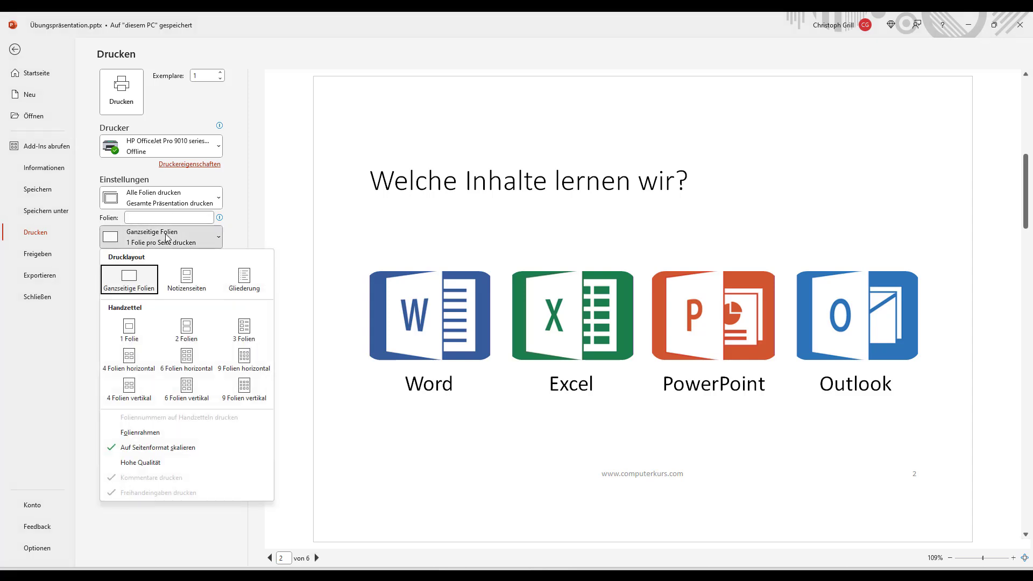
pyautogui.click(187, 277)
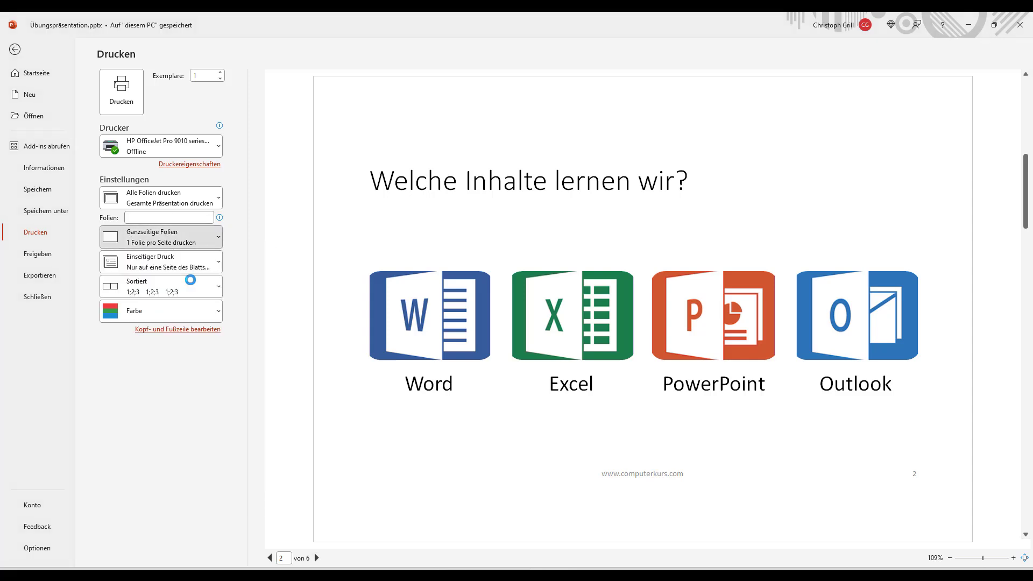
pyautogui.click(186, 241)
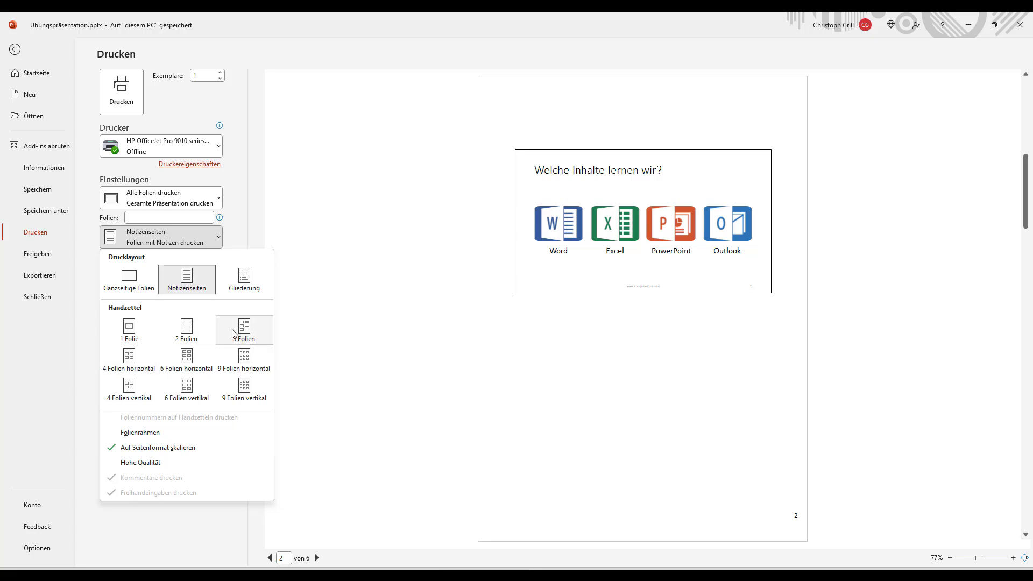
pyautogui.click(234, 334)
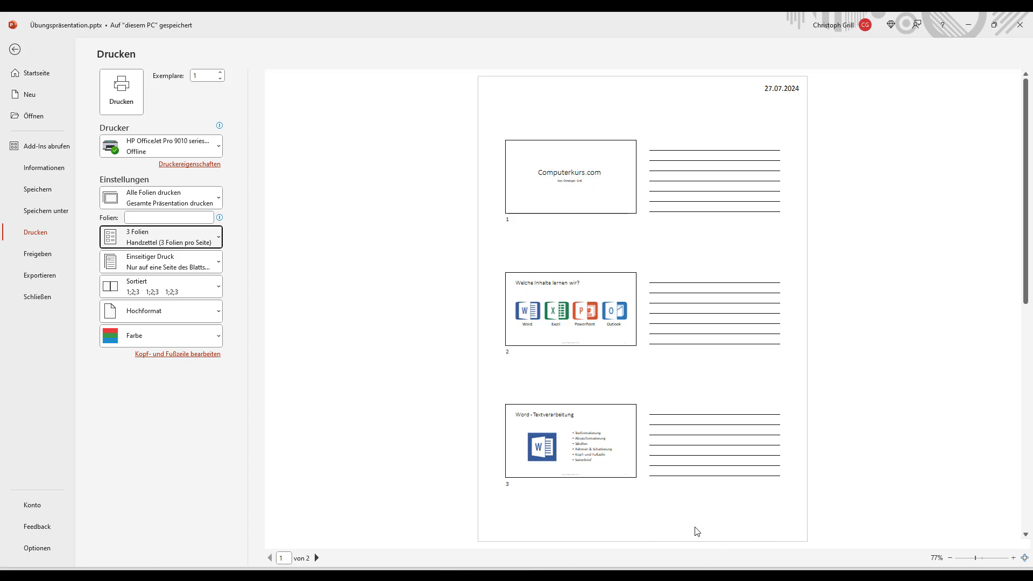
# Step: Open the Notizen und Handzettel tab of Kopf- und Fußzeile, keeping Seitenzahl enabled
pyautogui.press('Escape')
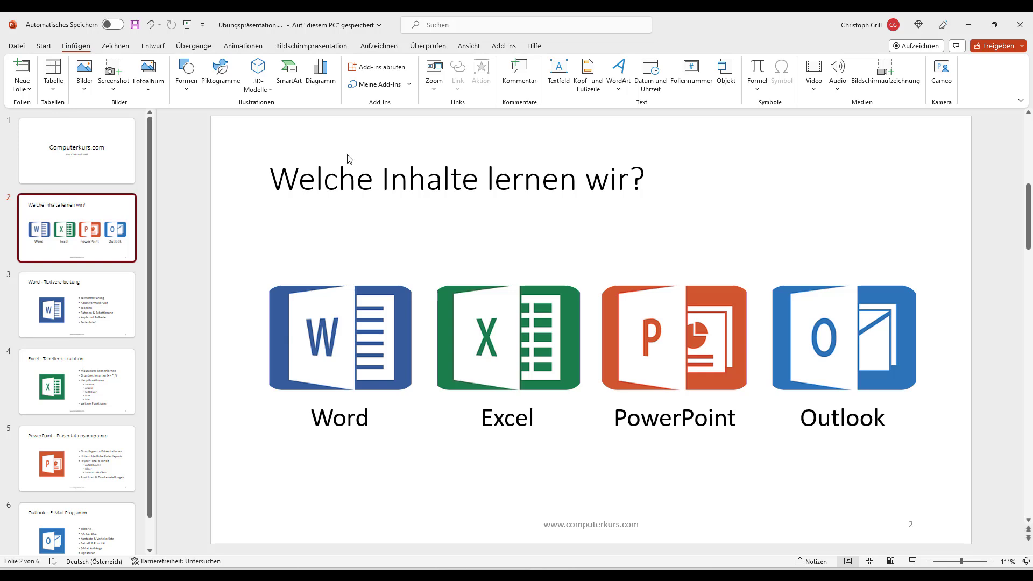
pyautogui.click(587, 75)
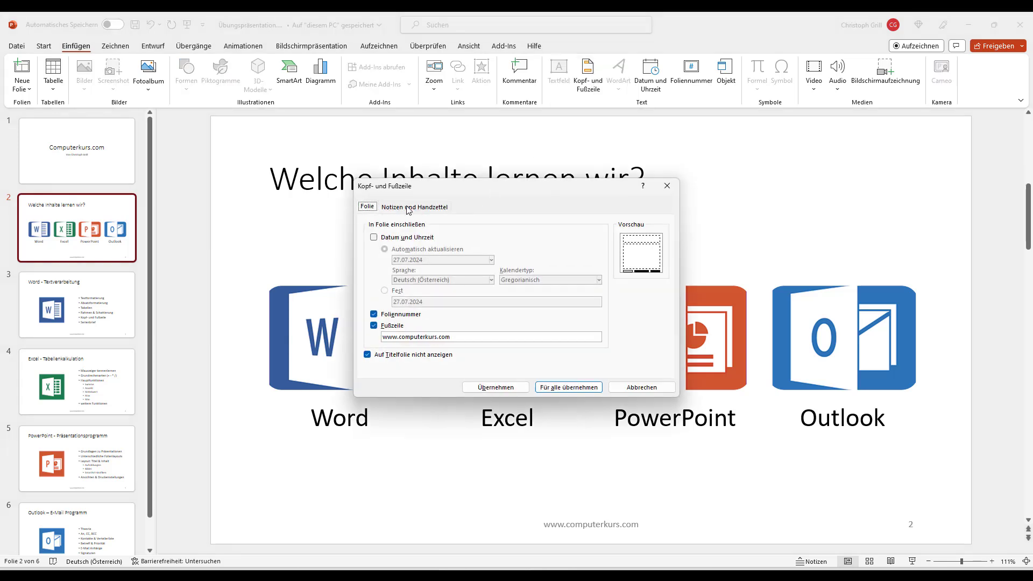
pyautogui.click(423, 209)
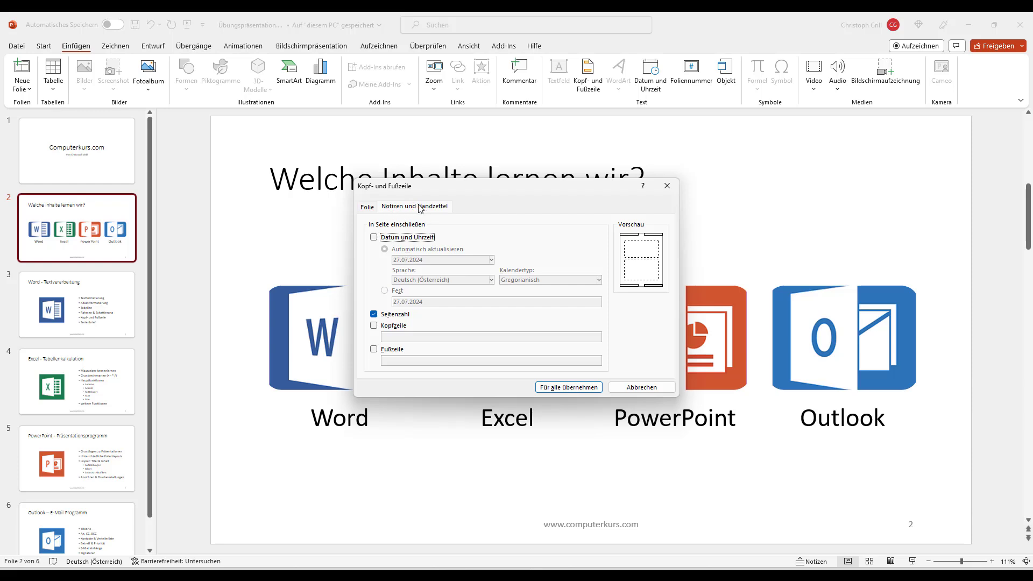
pyautogui.click(373, 326)
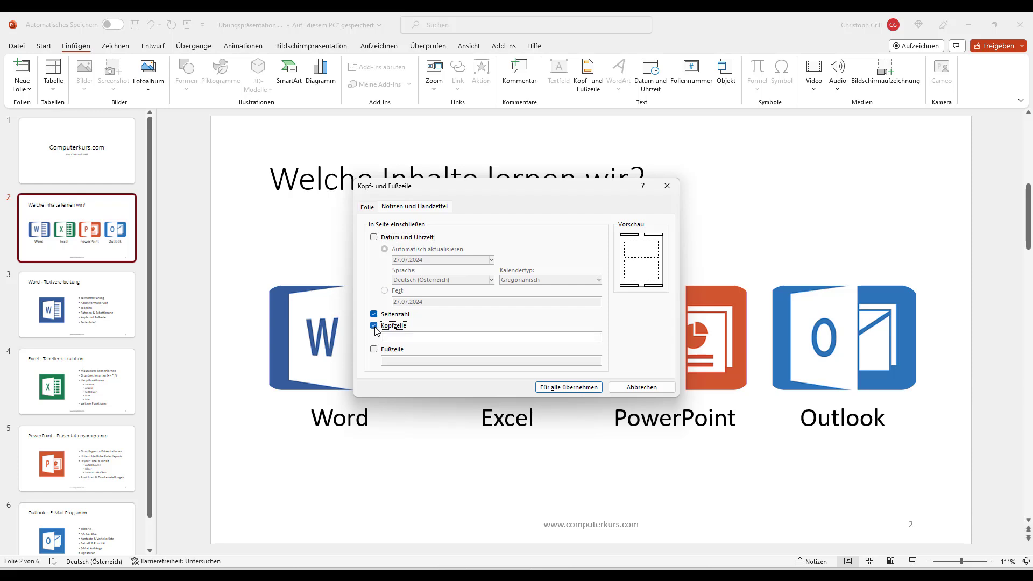
pyautogui.click(374, 326)
pyautogui.click(374, 349)
pyautogui.click(374, 349)
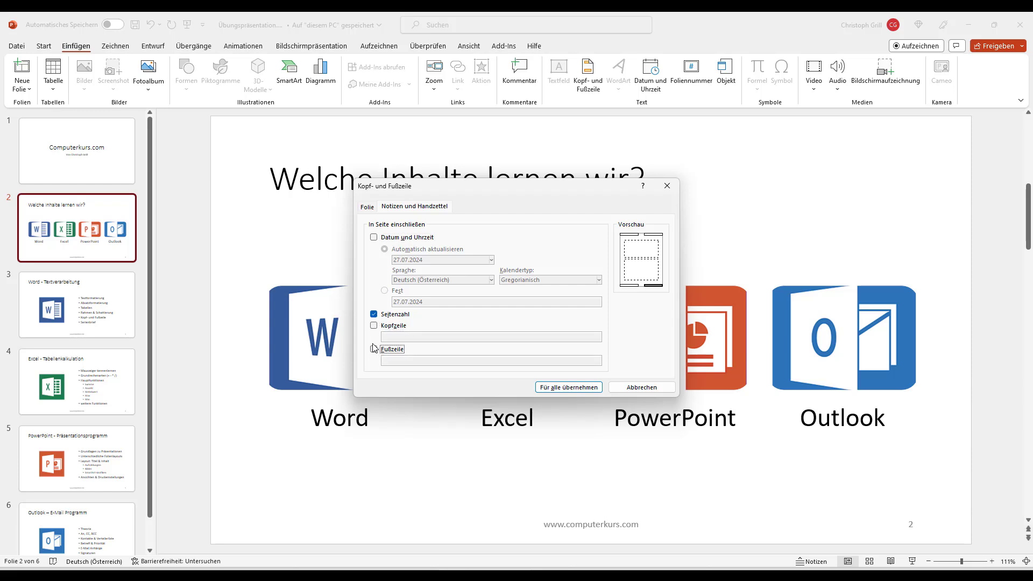
pyautogui.click(374, 314)
pyautogui.click(374, 314)
pyautogui.click(375, 315)
pyautogui.click(374, 315)
pyautogui.click(374, 325)
pyautogui.click(430, 341)
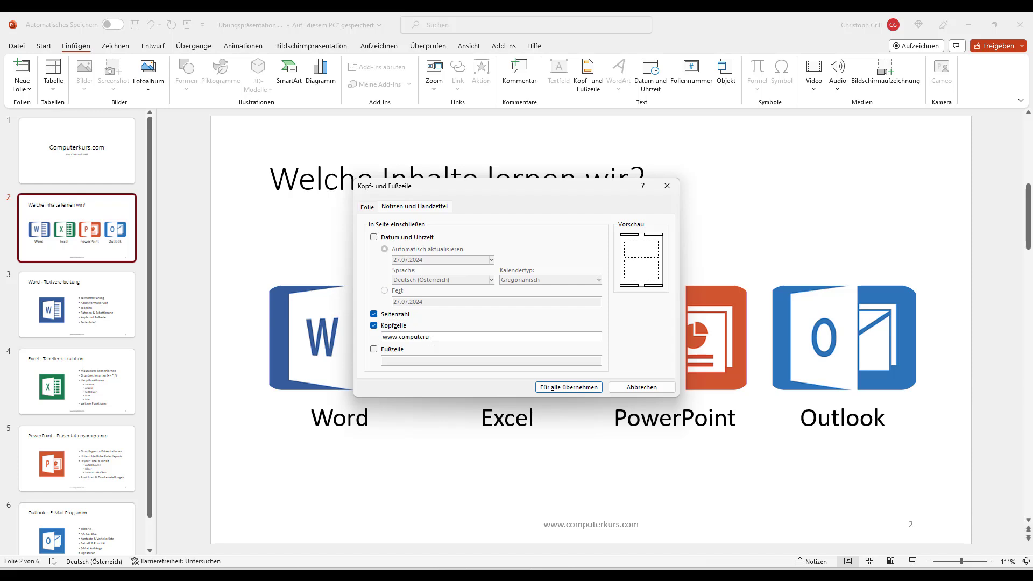
pyautogui.press('BackSpace')
pyautogui.write('kurs.com')
pyautogui.click(583, 387)
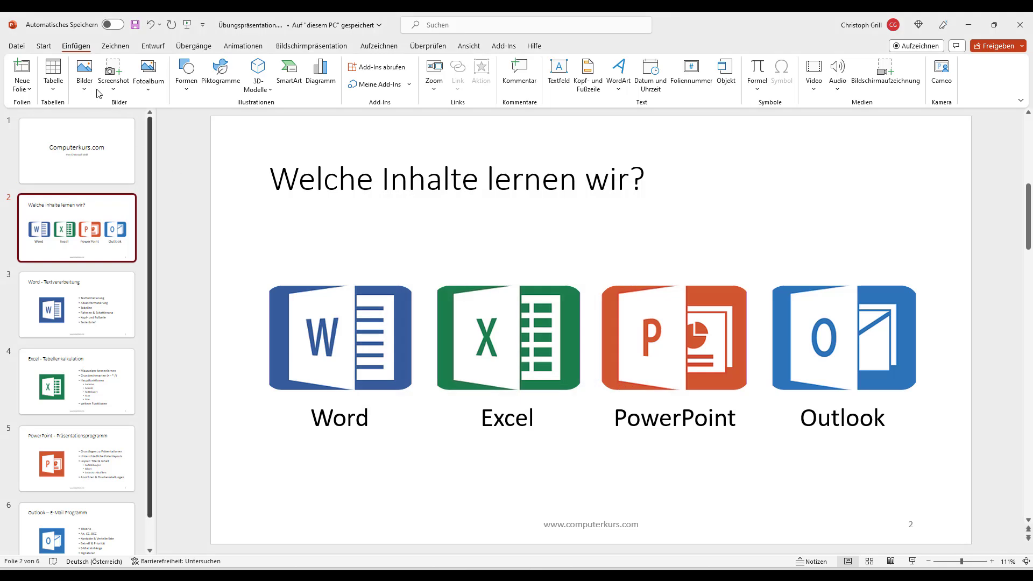
pyautogui.click(44, 46)
pyautogui.click(20, 44)
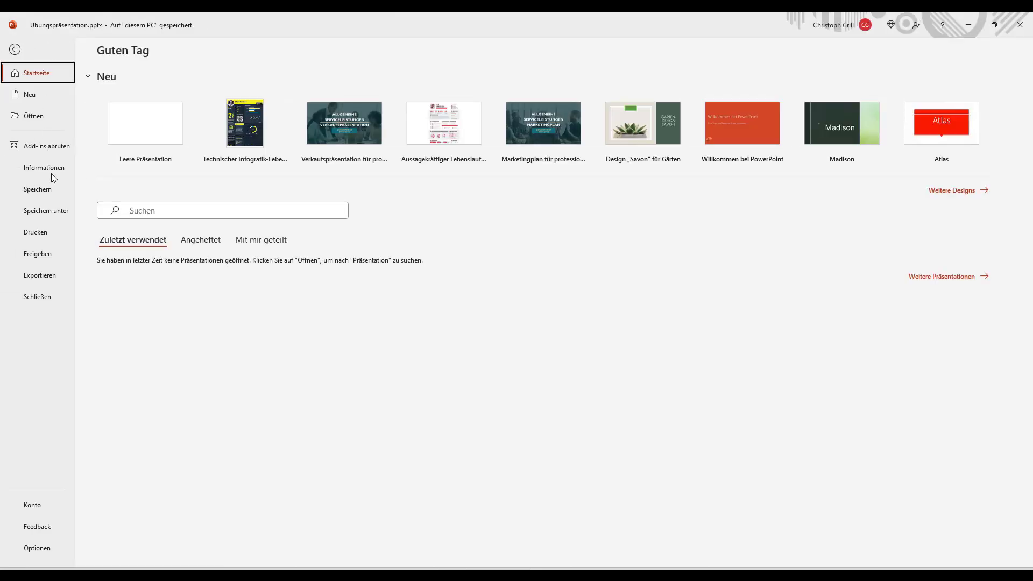
# Step: Open the print preview with Ganzseitige Folien (full-page slides) and go to slide 2
pyautogui.click(47, 231)
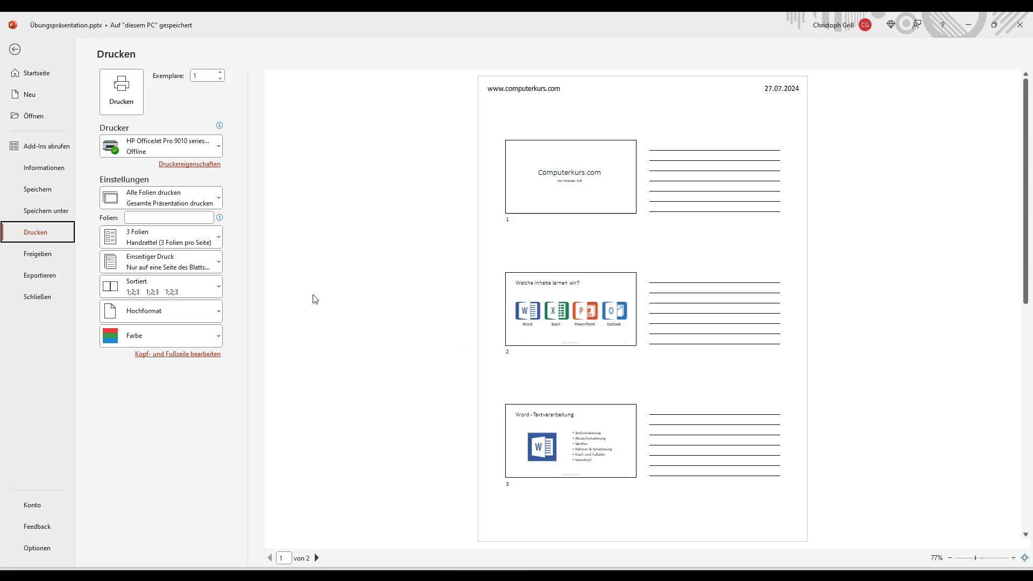
pyautogui.click(161, 236)
pyautogui.click(141, 274)
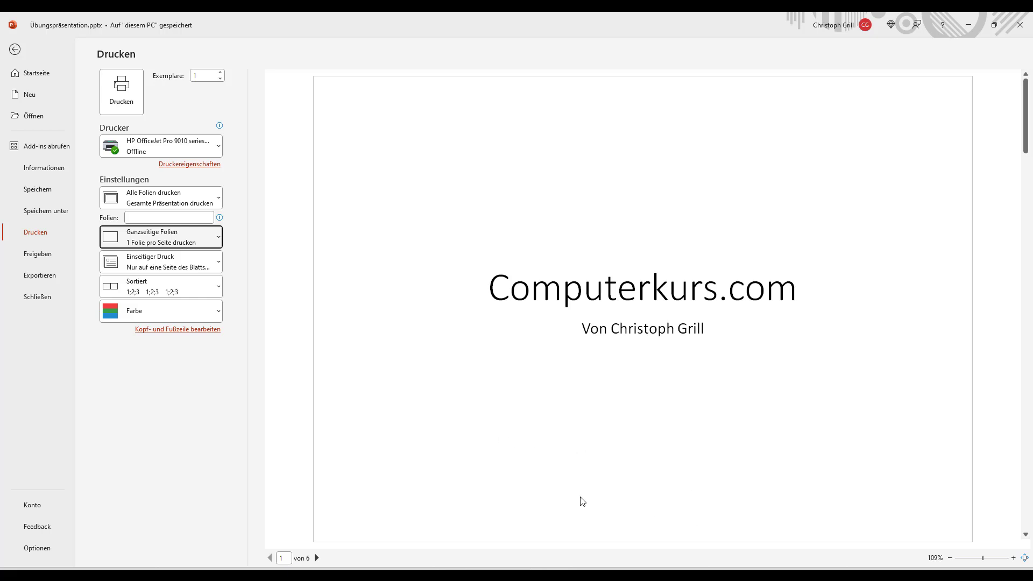
pyautogui.click(317, 558)
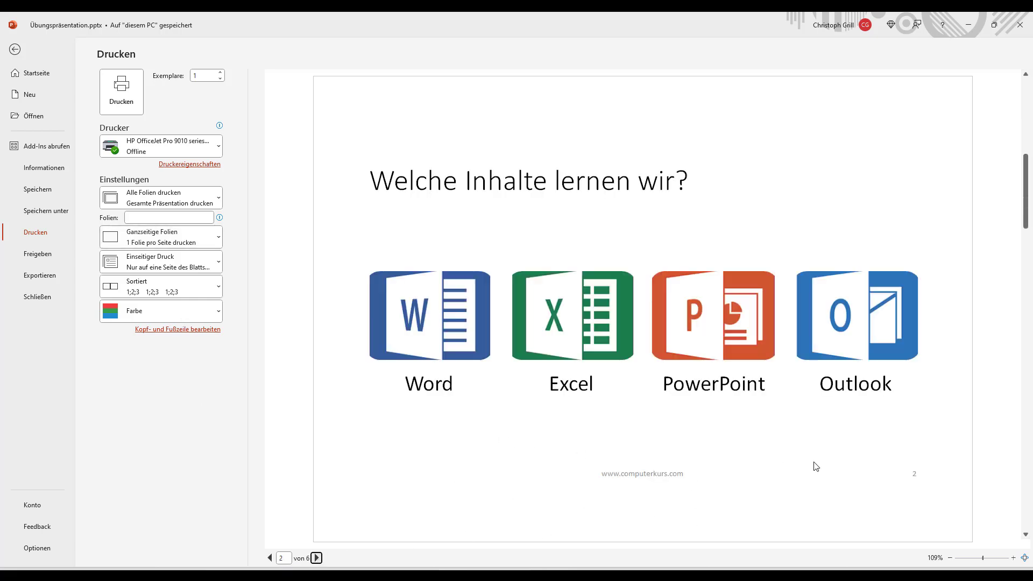
pyautogui.click(143, 236)
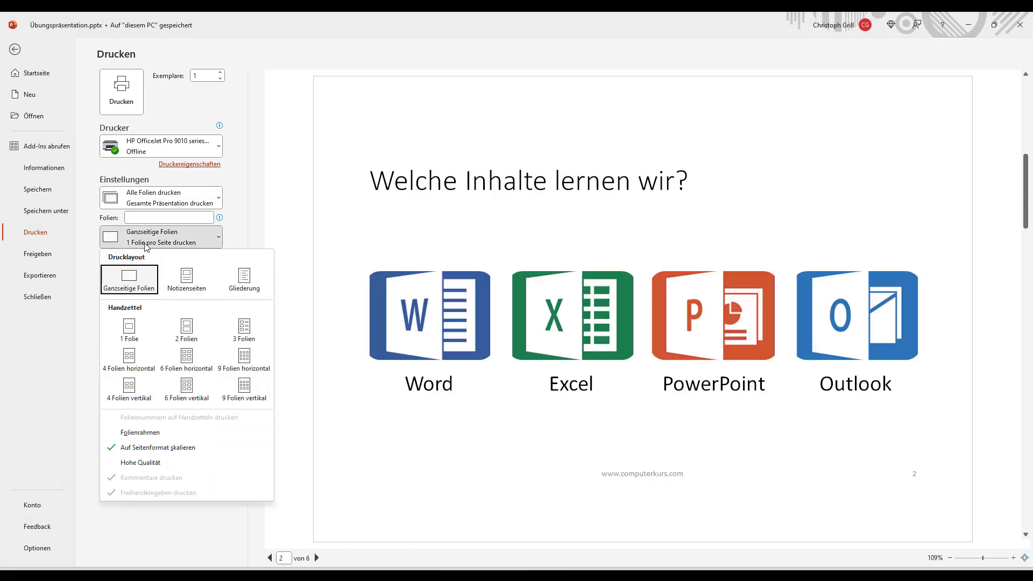
pyautogui.click(188, 275)
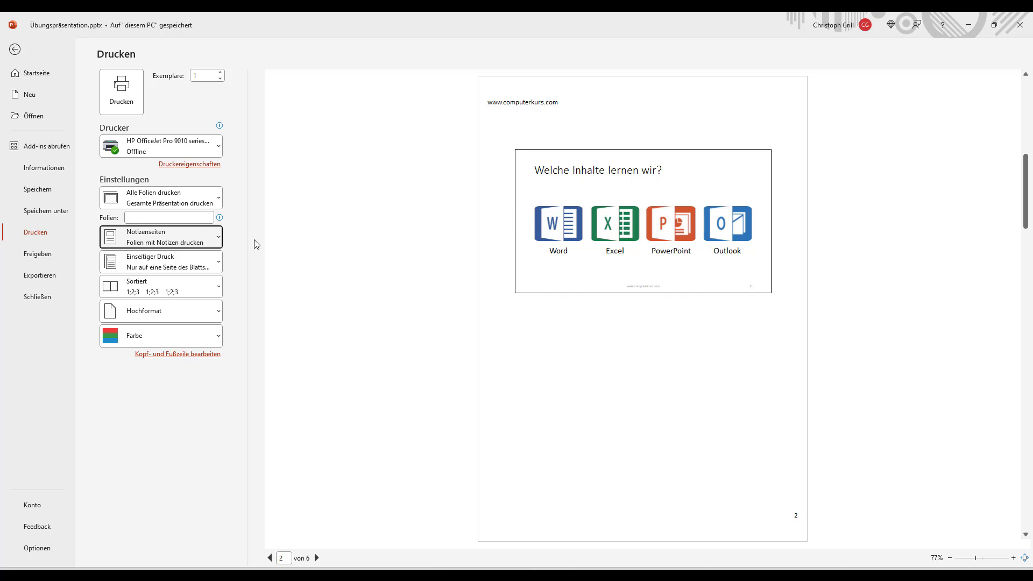
pyautogui.click(200, 242)
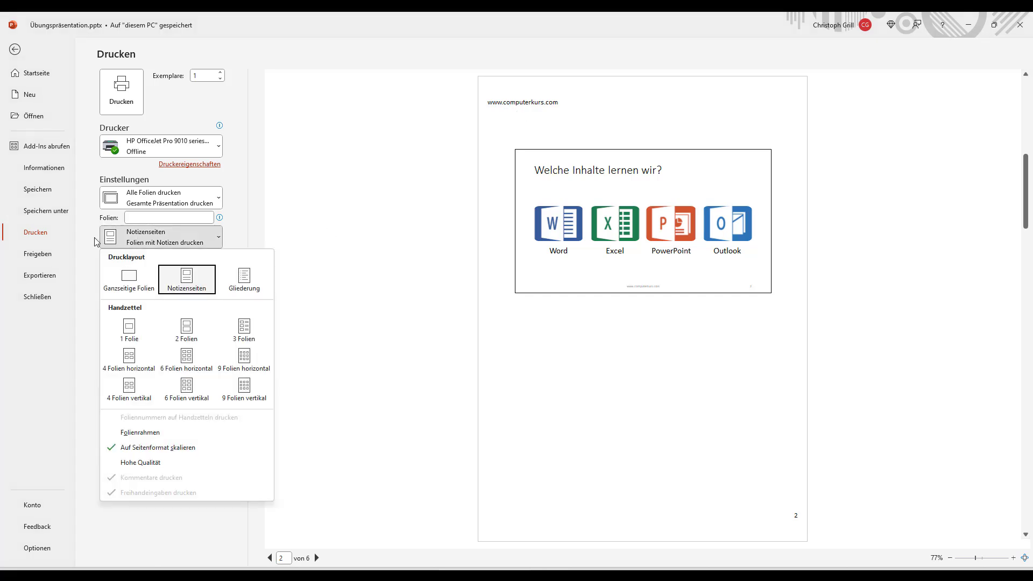
pyautogui.click(236, 329)
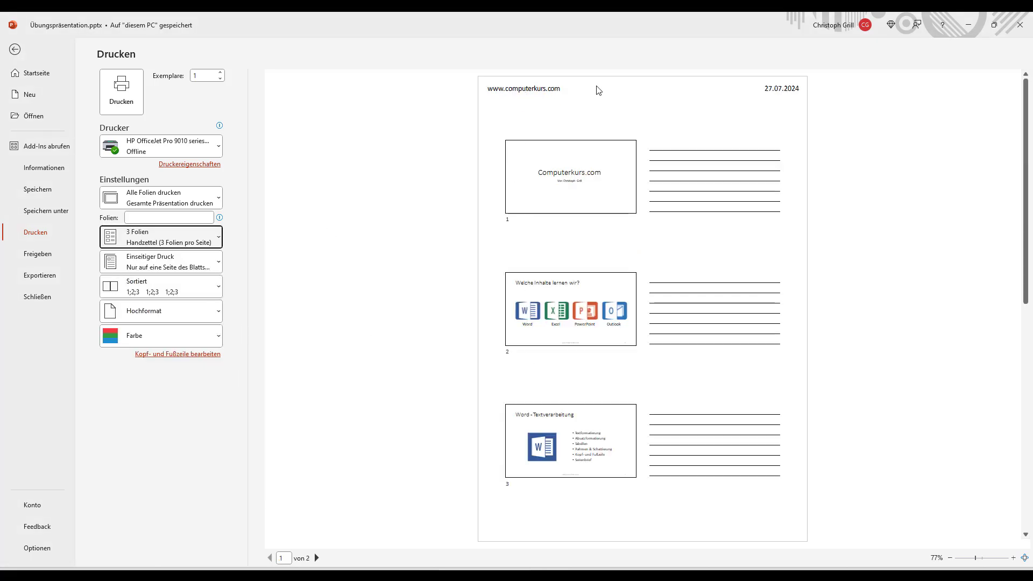